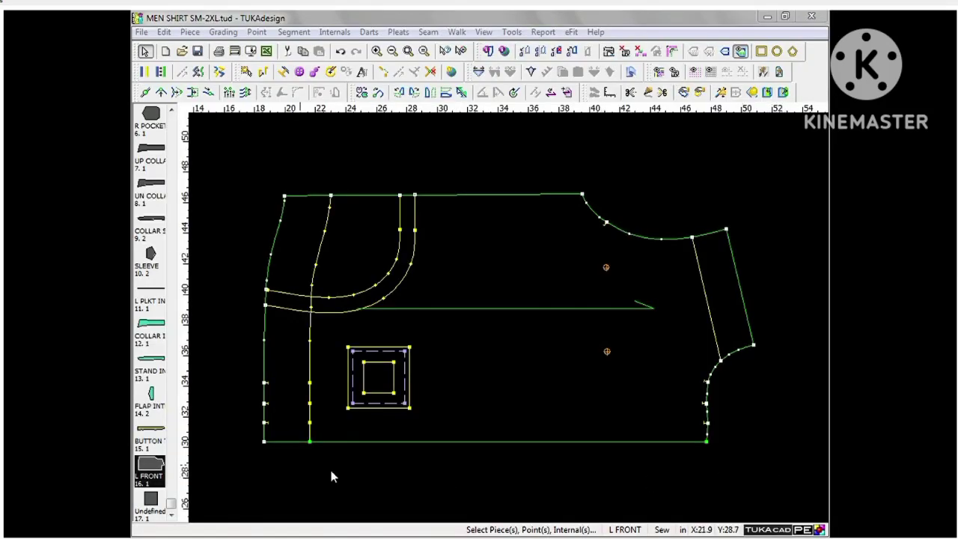
Drag a selection box around the L FRONT pocket square to select its internals.
{"action": "left_click", "coordinate": [246, 72]}
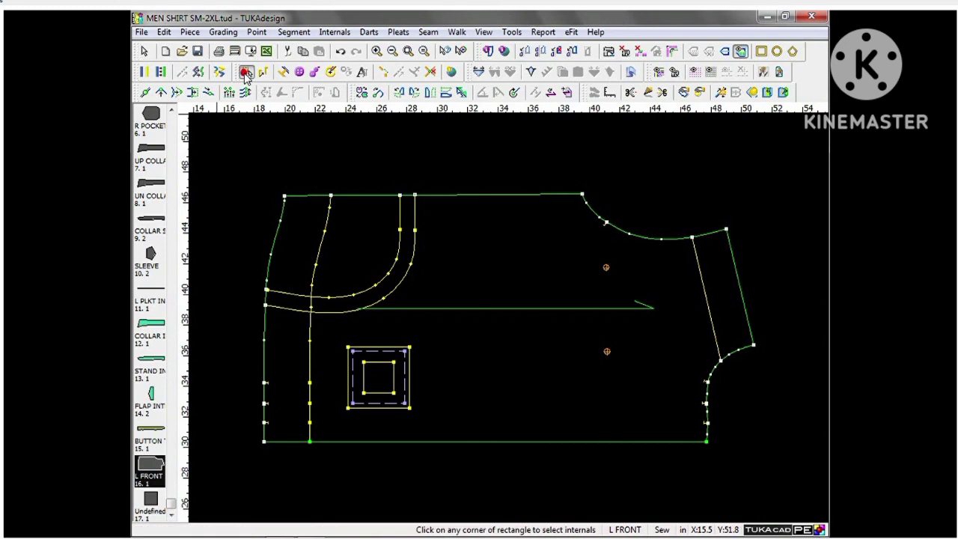
{"action": "left_click", "coordinate": [328, 329]}
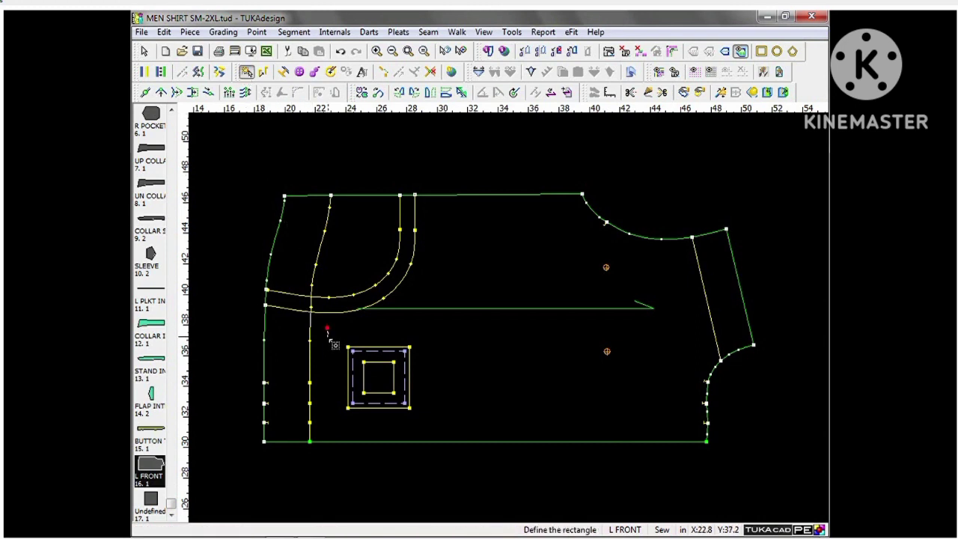
{"action": "left_click", "coordinate": [443, 424]}
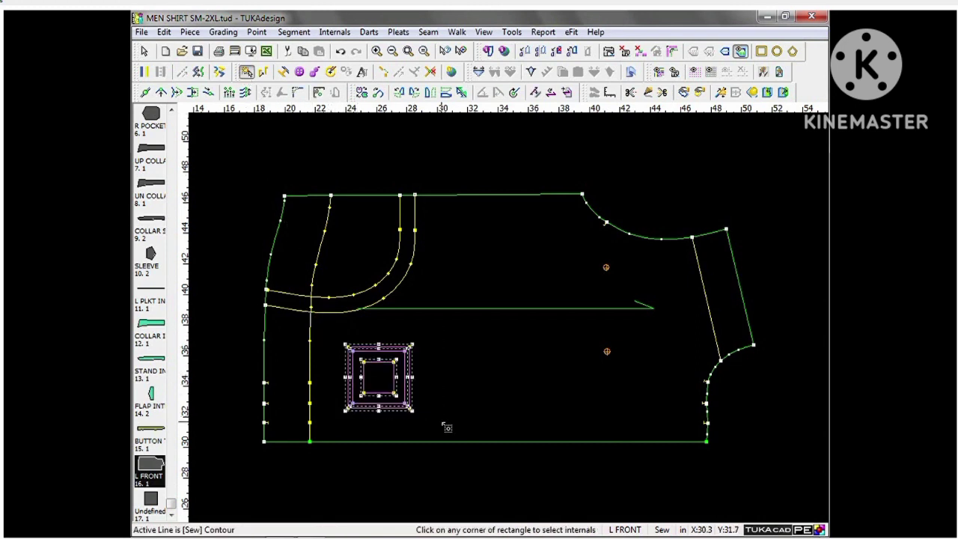
{"action": "key", "text": "Escape"}
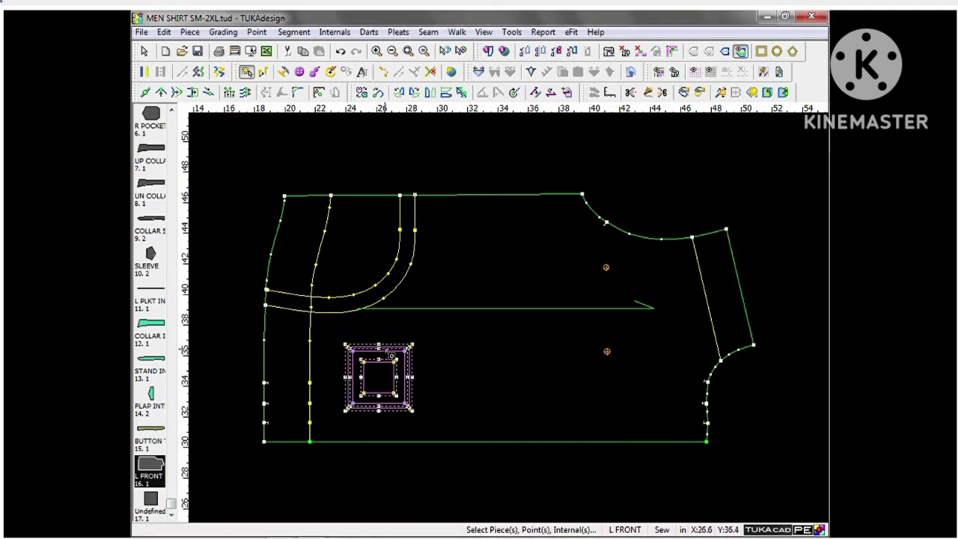
Move the selected pocket square internals by 2 in X, then deselect them.
{"action": "right_click", "coordinate": [390, 356]}
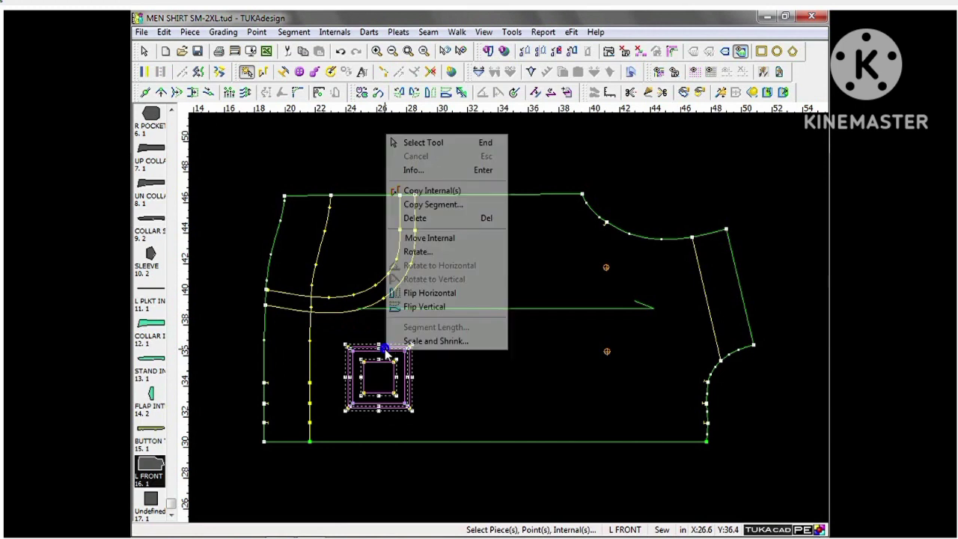
{"action": "left_click", "coordinate": [431, 238]}
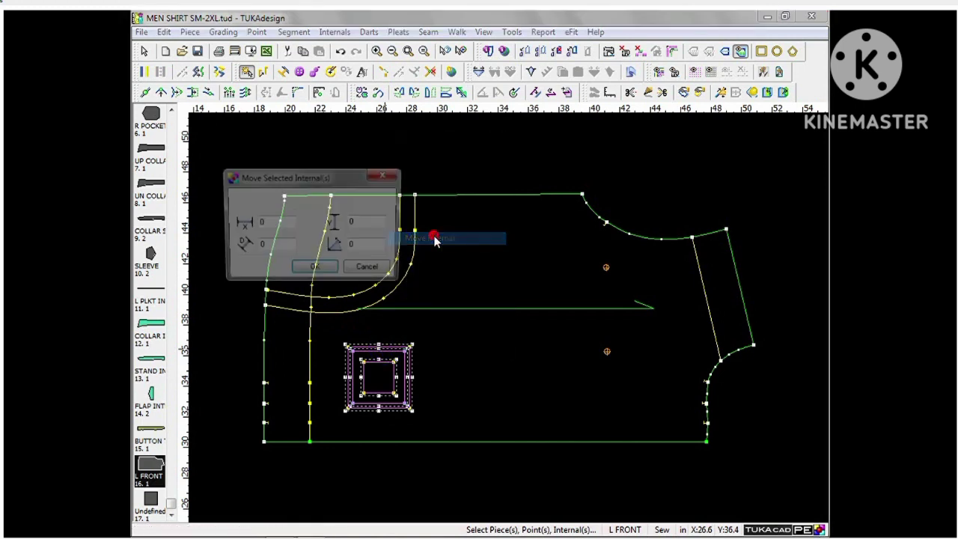
{"action": "left_click", "coordinate": [278, 222]}
{"action": "type", "text": "2"}
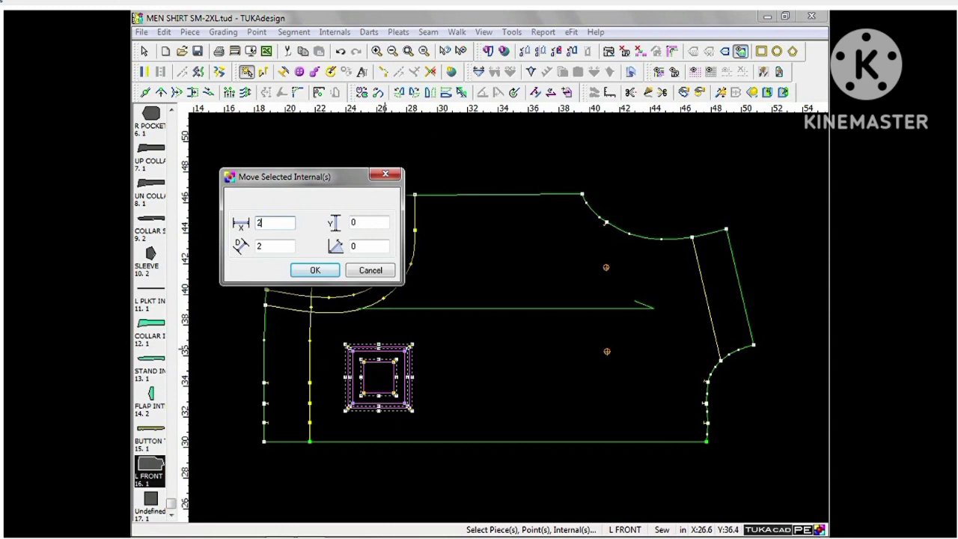
{"action": "key", "text": "Return"}
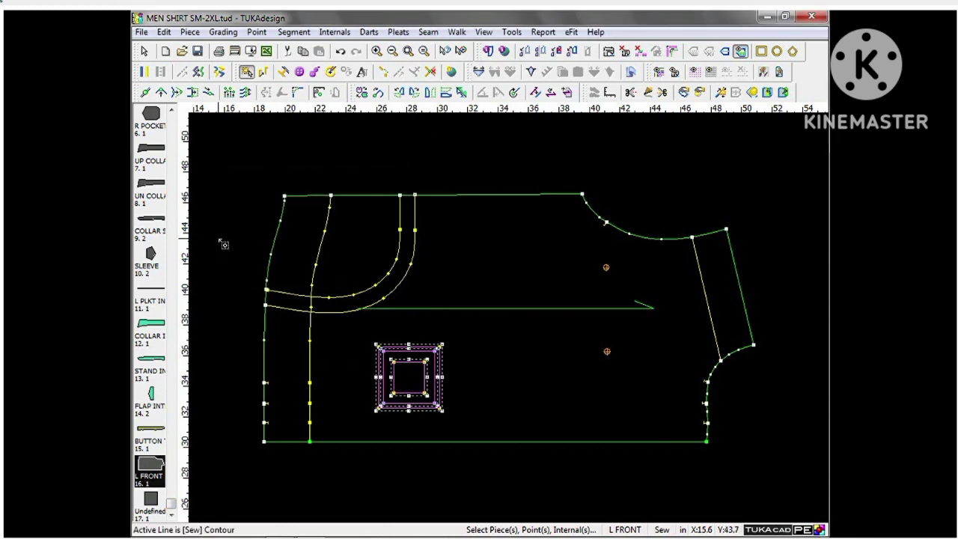
{"action": "key", "text": "Escape"}
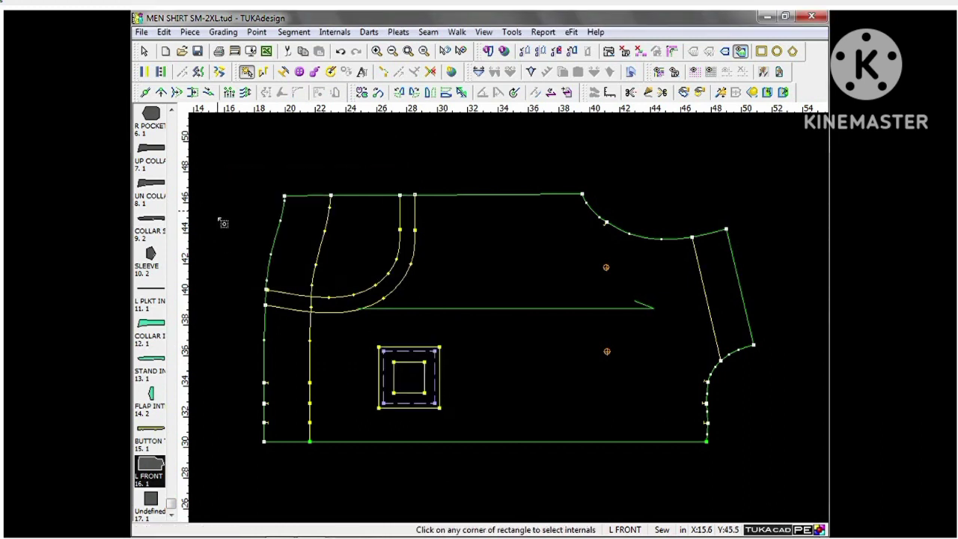
Box-select and delete the upper internals, then make L FRONT 16.1 the active piece.
{"action": "left_click", "coordinate": [221, 159]}
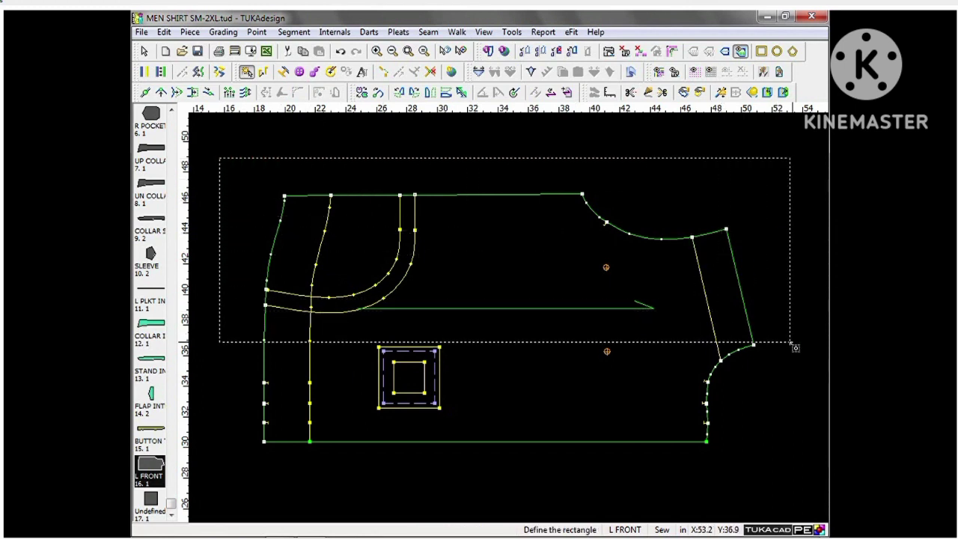
{"action": "left_click", "coordinate": [779, 477]}
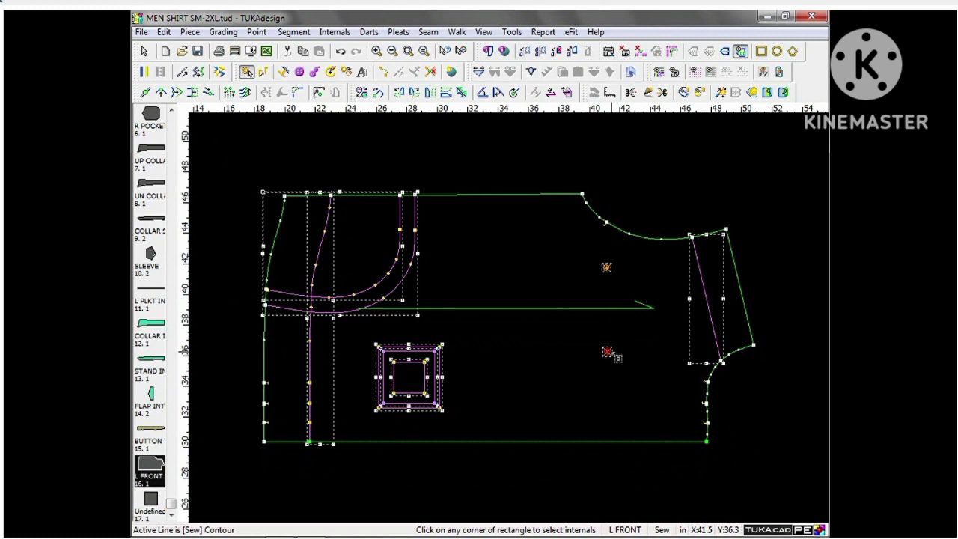
{"action": "key", "text": "Delete"}
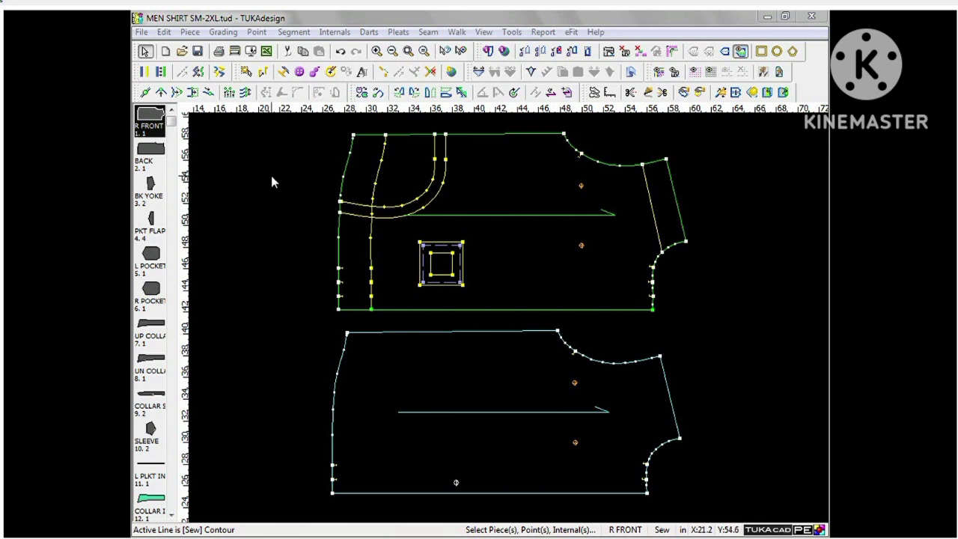
{"action": "left_click", "coordinate": [460, 179]}
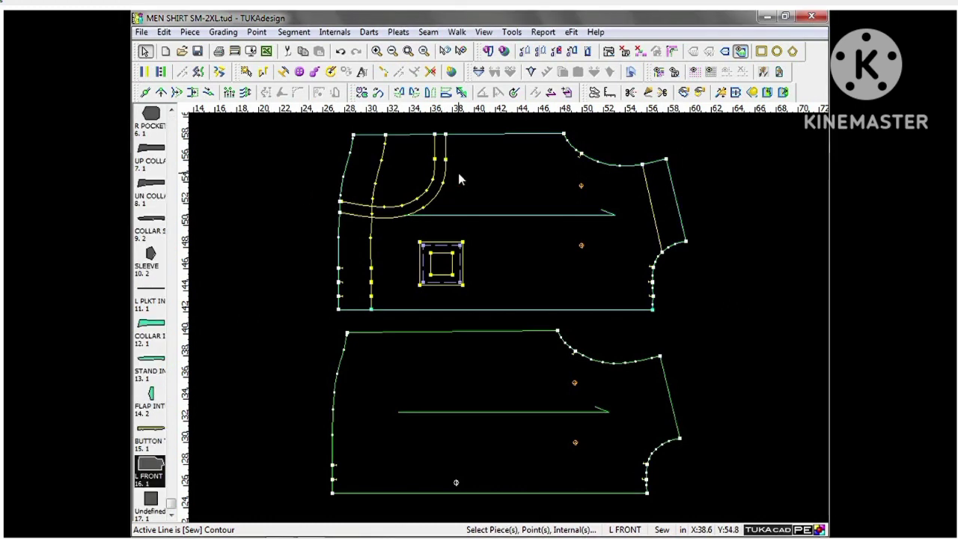
Copy the L FRONT pocket curves and pocket square internals onto R FRONT.
{"action": "left_click", "coordinate": [246, 71]}
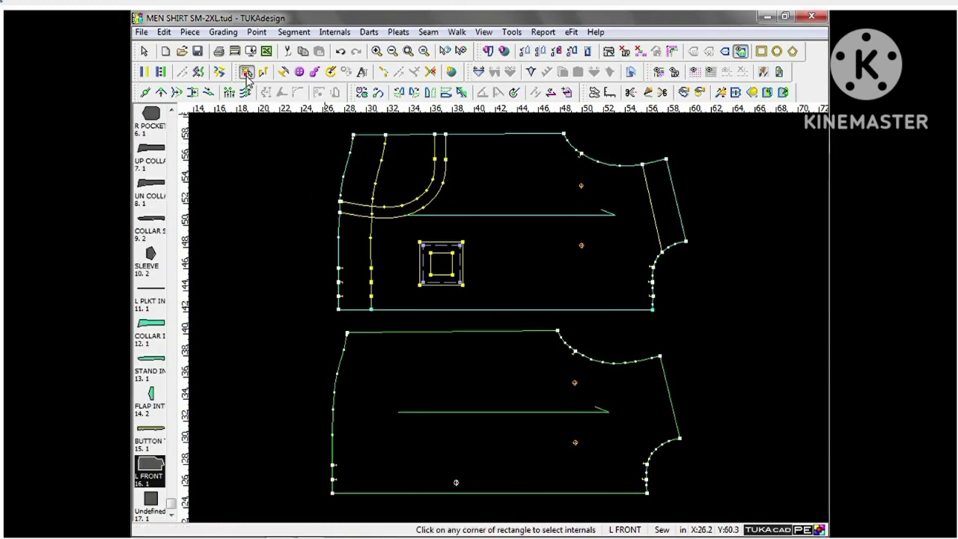
{"action": "left_click", "coordinate": [324, 124]}
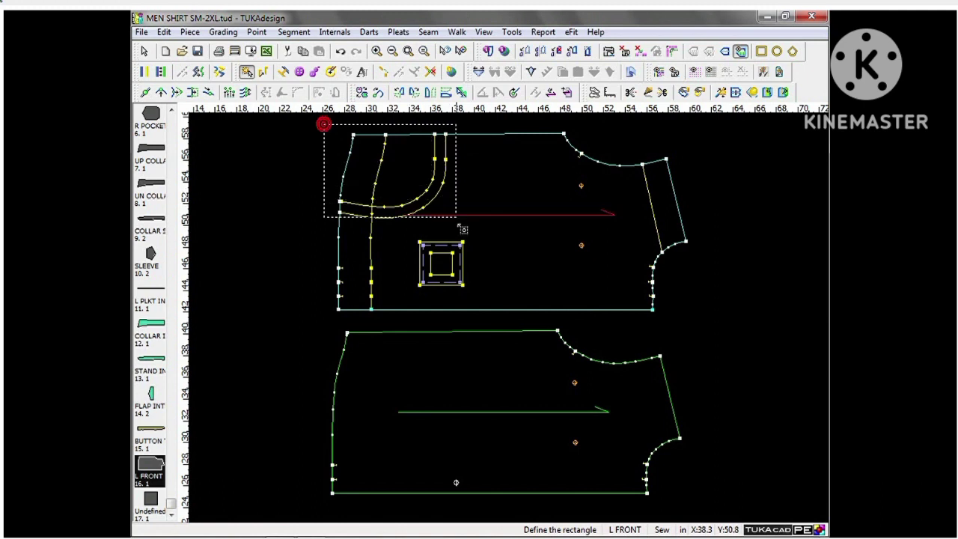
{"action": "left_click", "coordinate": [470, 313]}
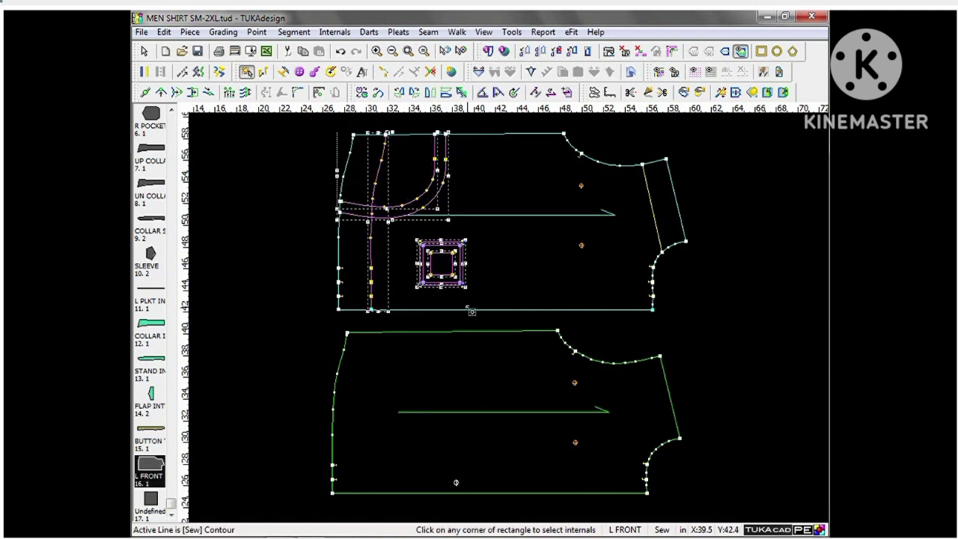
{"action": "left_click", "coordinate": [264, 73]}
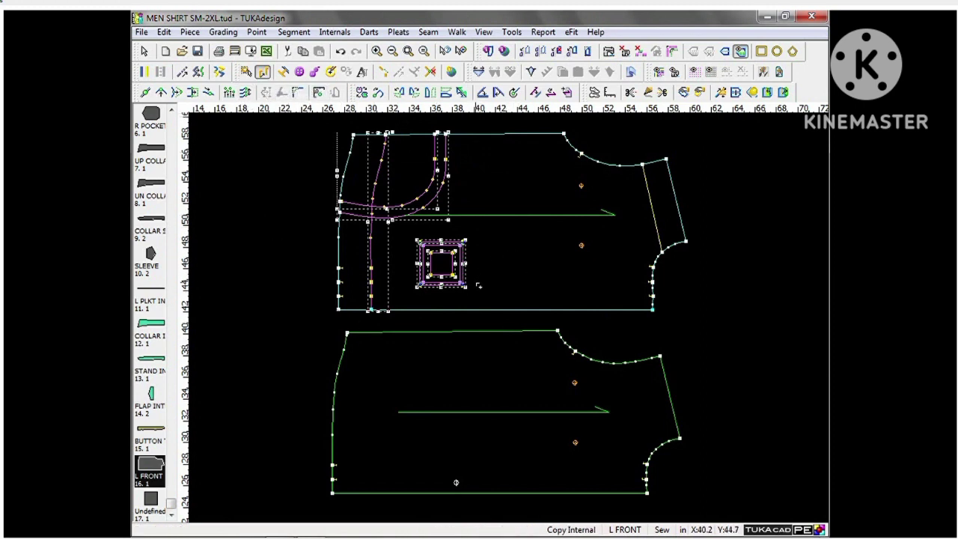
{"action": "left_click", "coordinate": [466, 288]}
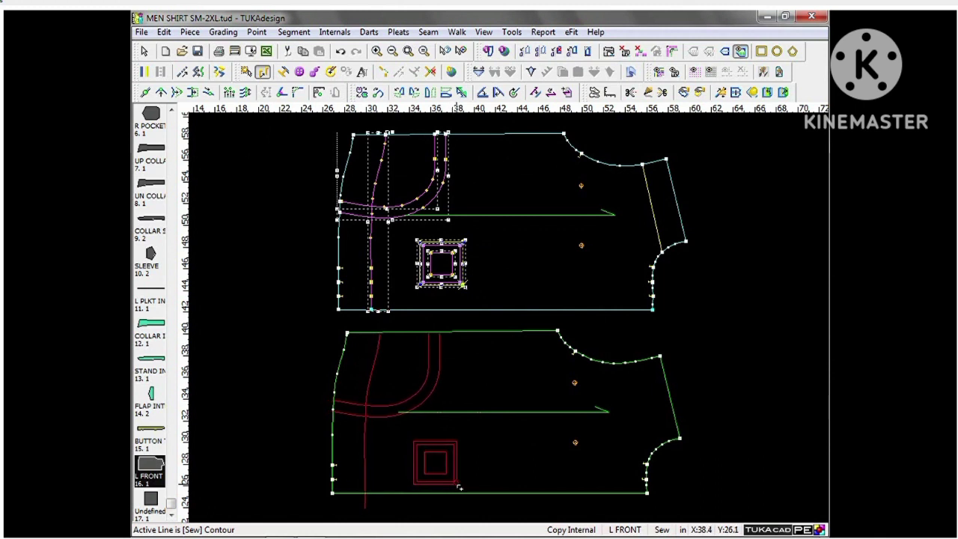
{"action": "left_click", "coordinate": [460, 488]}
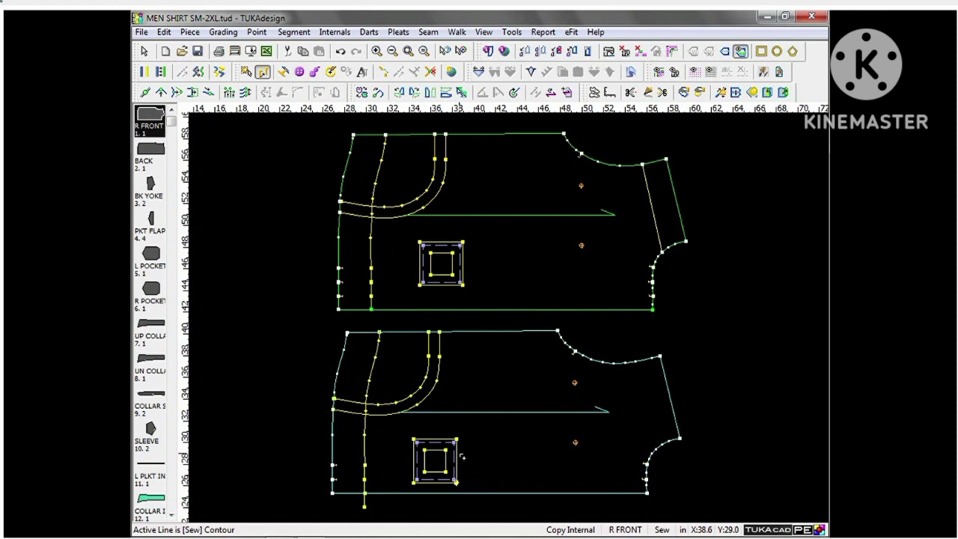
Place an additional copy of the pocket square on R FRONT.
{"action": "left_click", "coordinate": [456, 454]}
{"action": "left_click", "coordinate": [456, 438]}
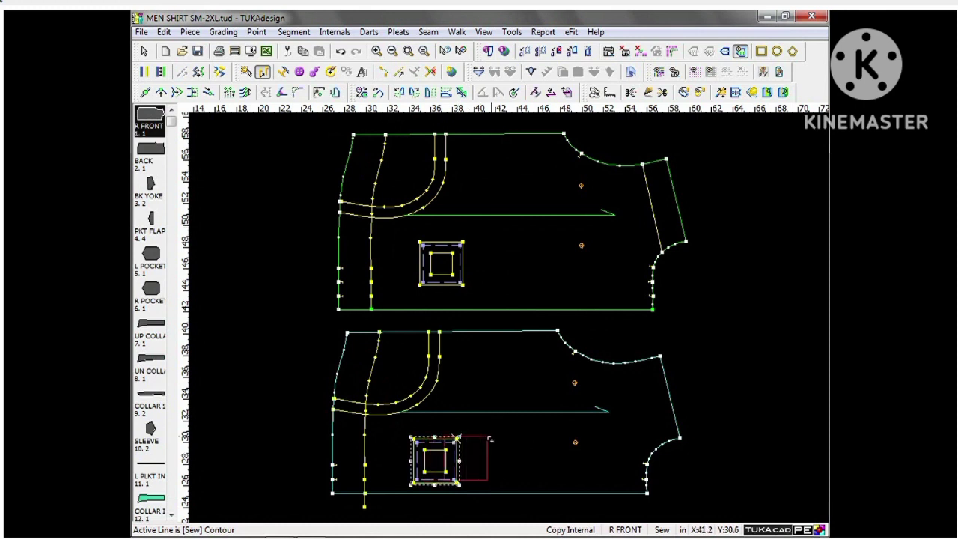
{"action": "left_click", "coordinate": [518, 441]}
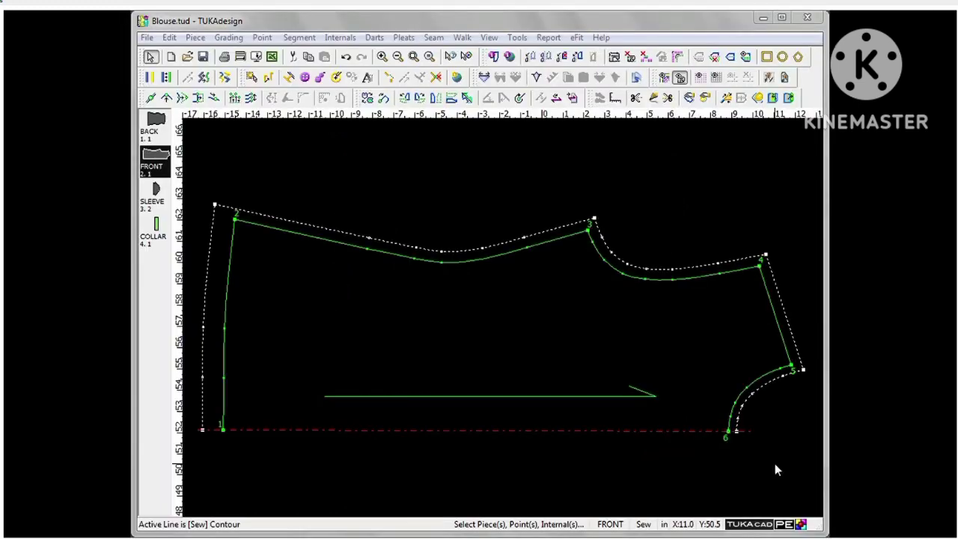
Add a notch on the FRONT edge, trying type V before keeping a 3/16 T notch.
{"action": "left_click", "coordinate": [289, 78]}
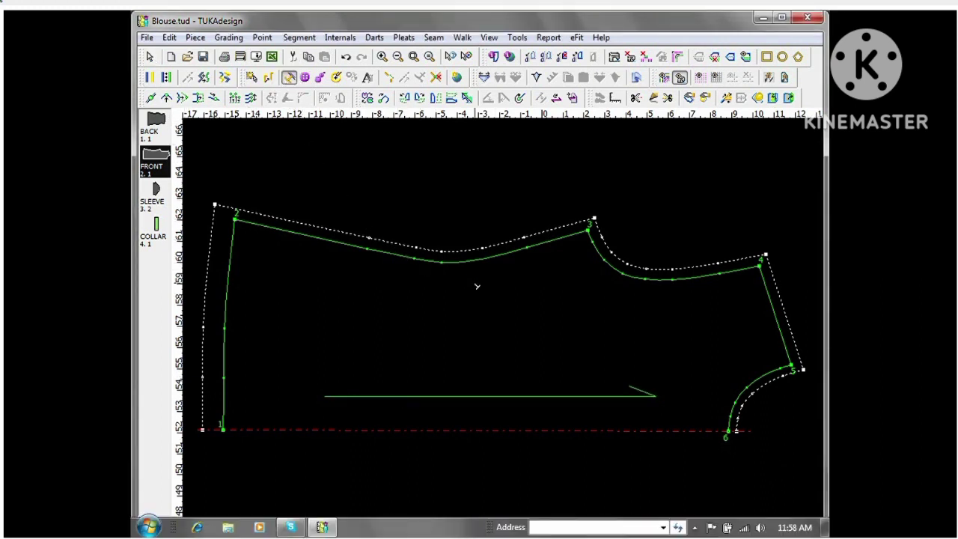
{"action": "left_click", "coordinate": [639, 280]}
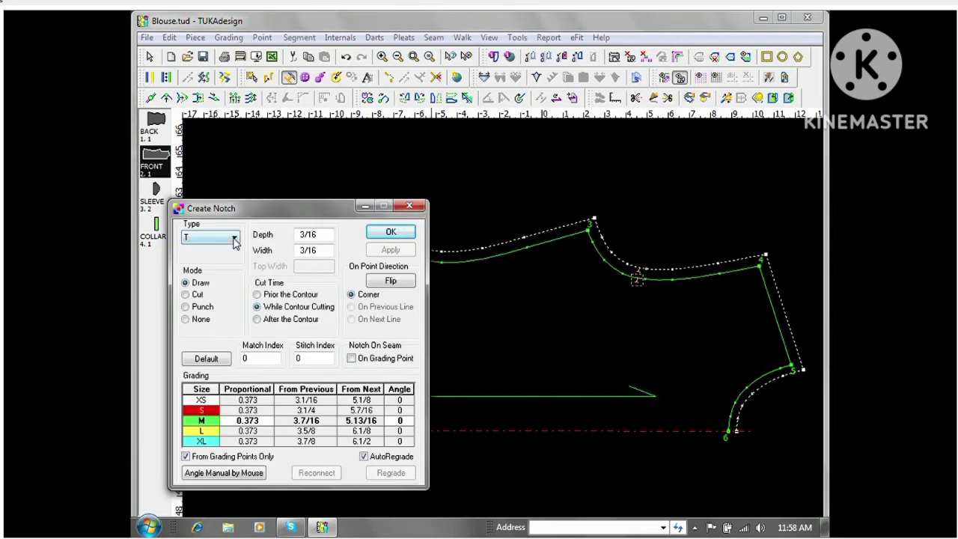
{"action": "left_click", "coordinate": [235, 239]}
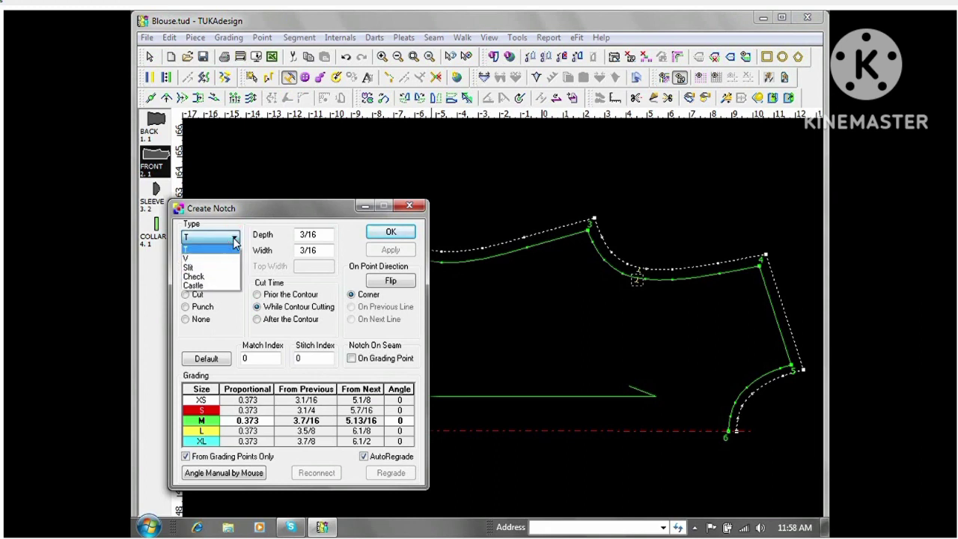
{"action": "left_click", "coordinate": [211, 258]}
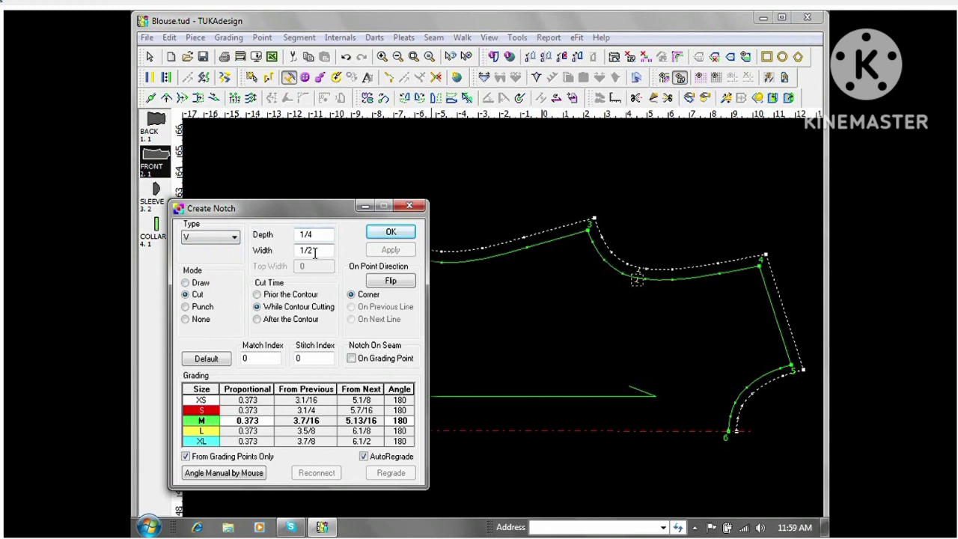
{"action": "left_click", "coordinate": [234, 238]}
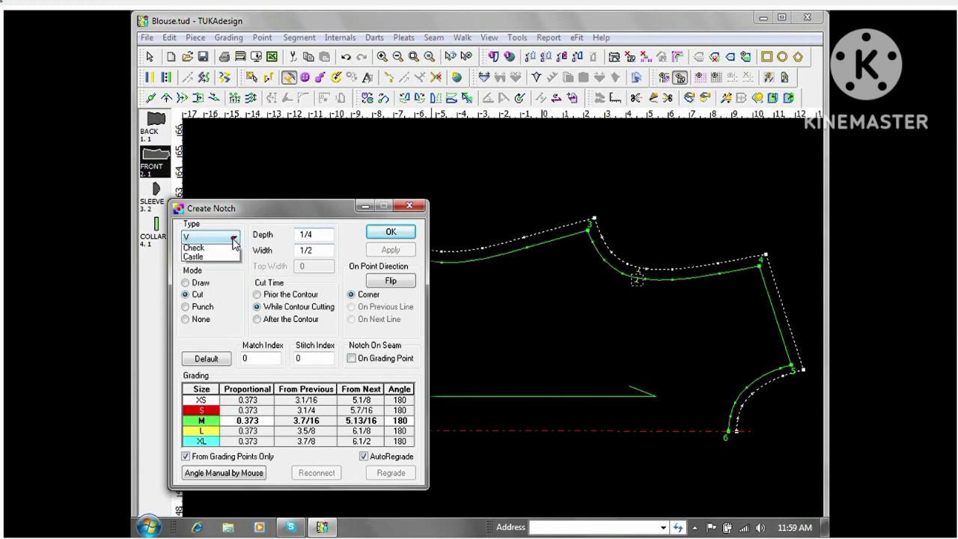
{"action": "left_click", "coordinate": [213, 249]}
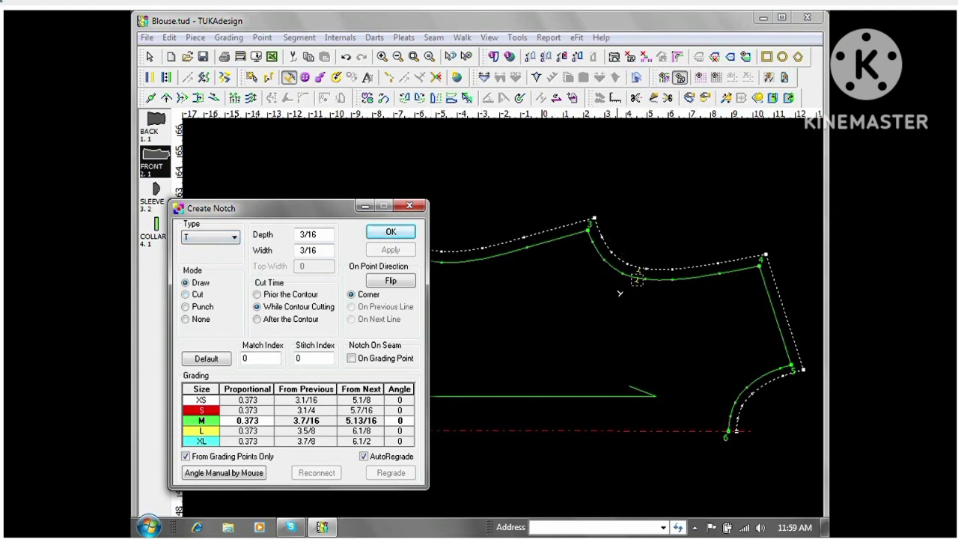
{"action": "left_click", "coordinate": [247, 390]}
Set size M's From Previous to 3.5, keep AutoRegrade on, and create the T notch.
{"action": "left_click", "coordinate": [301, 389]}
{"action": "left_click", "coordinate": [362, 388]}
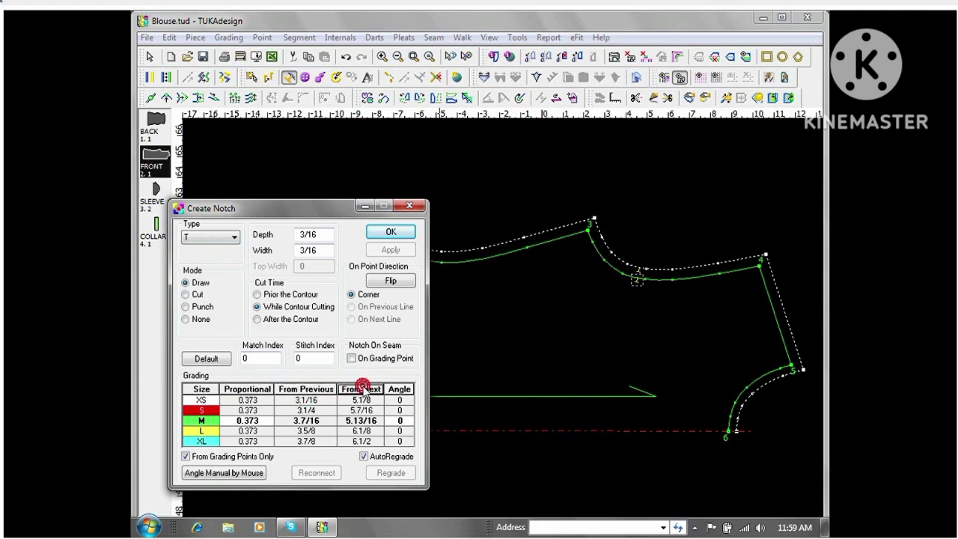
{"action": "left_click", "coordinate": [198, 422]}
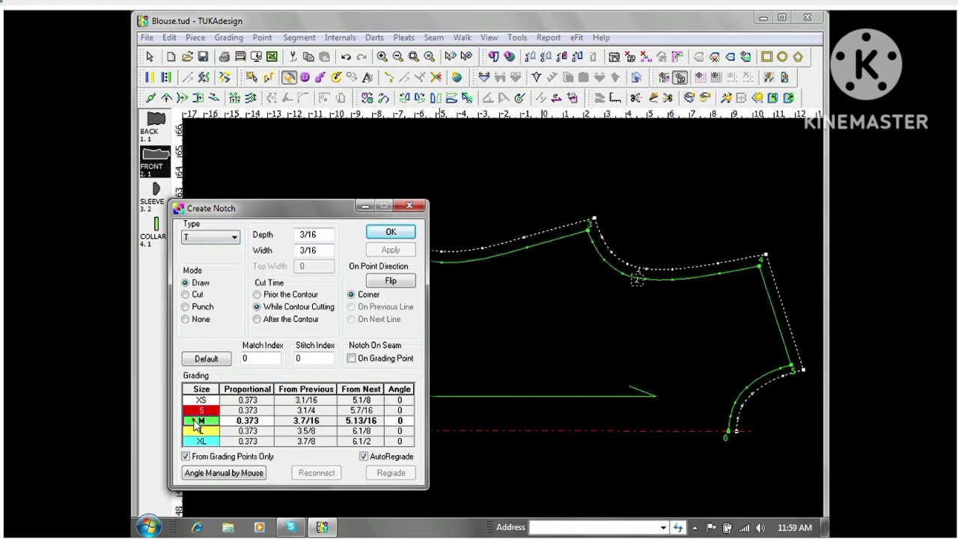
{"action": "left_click", "coordinate": [196, 423]}
{"action": "left_click", "coordinate": [331, 424]}
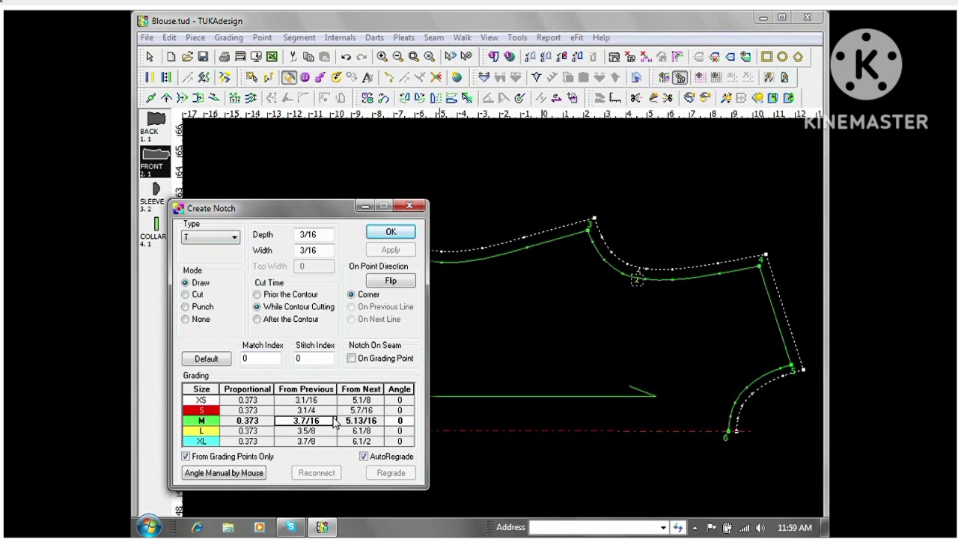
{"action": "left_click", "coordinate": [328, 423]}
{"action": "type", "text": "3"}
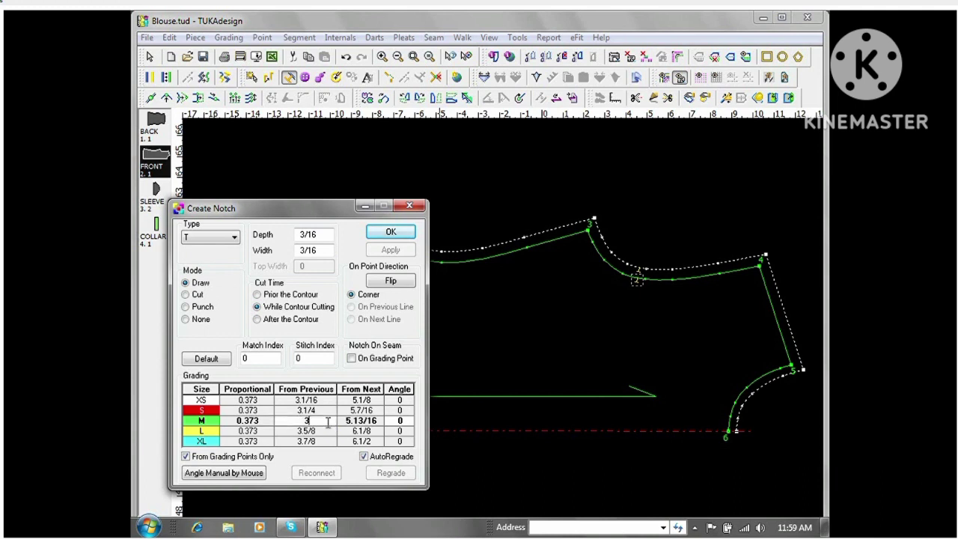
{"action": "type", "text": ".5"}
{"action": "left_click", "coordinate": [363, 457]}
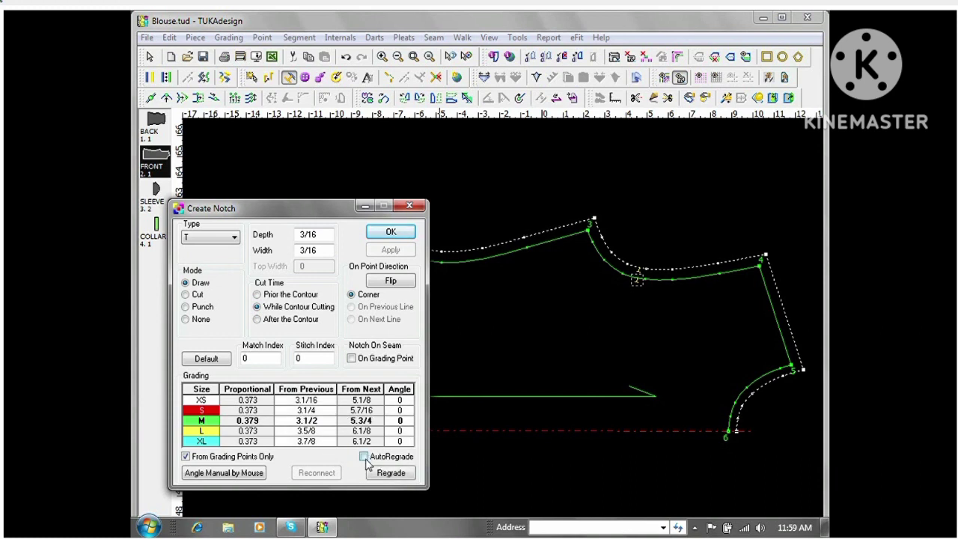
{"action": "left_click", "coordinate": [365, 460]}
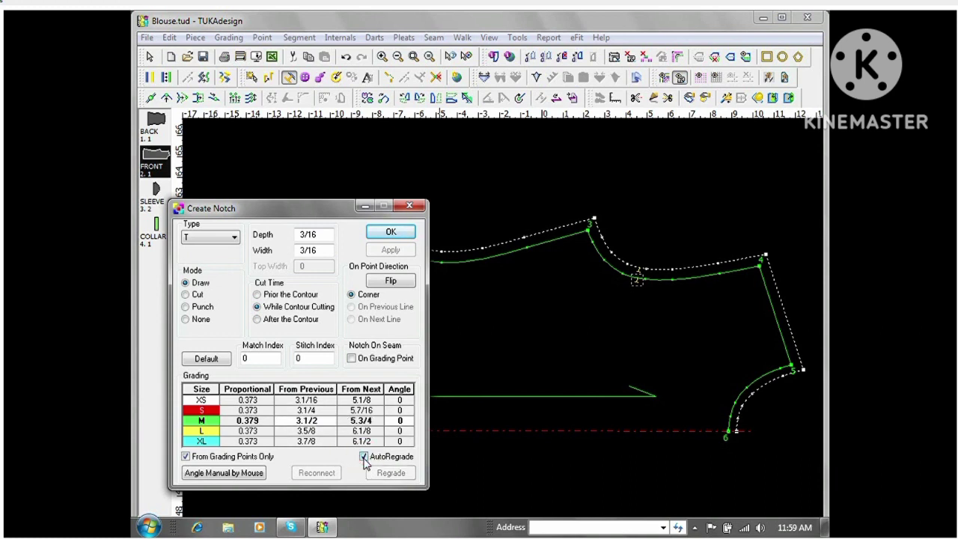
{"action": "left_click", "coordinate": [392, 235]}
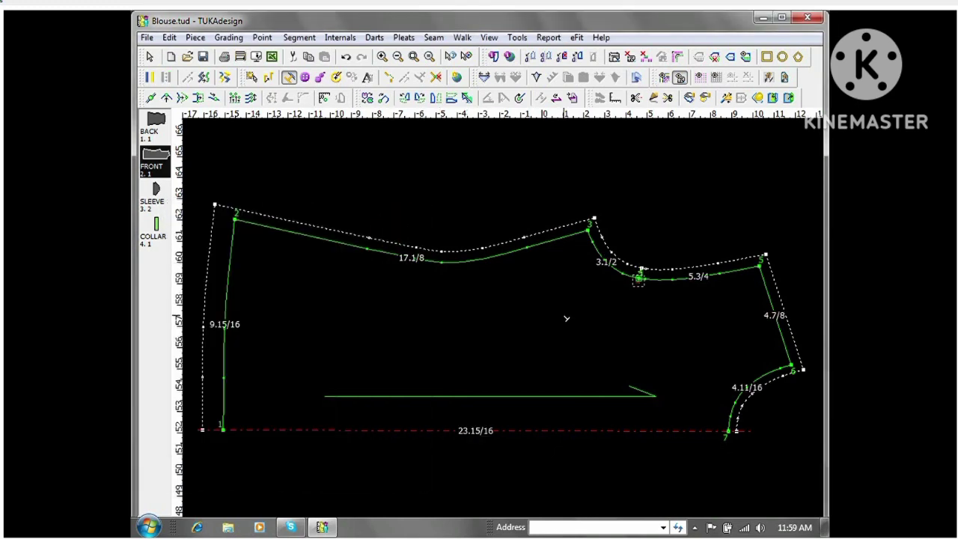
Zoom in and add a T notch at point 3 of the FRONT piece.
{"action": "scroll", "coordinate": [647, 298], "scroll_direction": "up", "scroll_amount": 1}
{"action": "scroll", "coordinate": [500, 314], "scroll_direction": "up", "scroll_amount": 2}
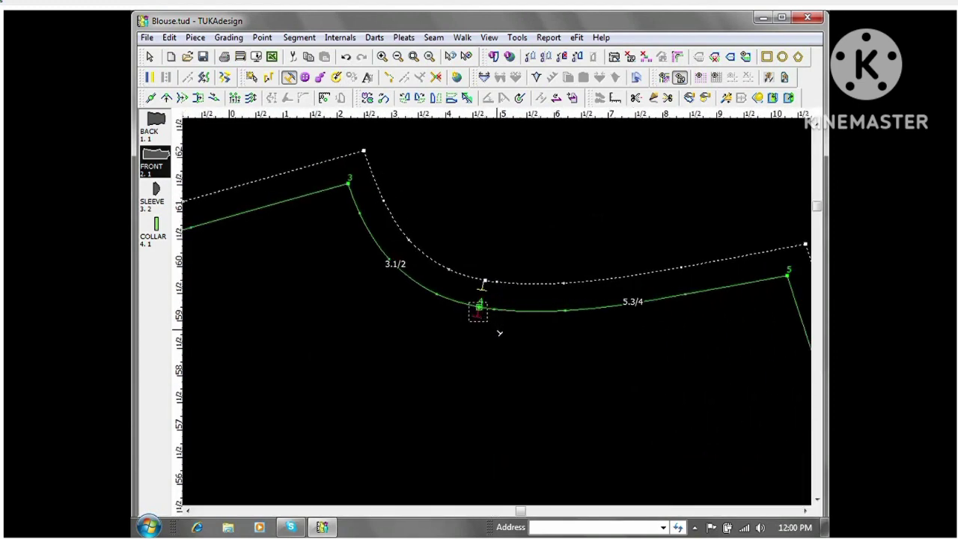
{"action": "key", "text": "n"}
{"action": "key", "text": "n"}
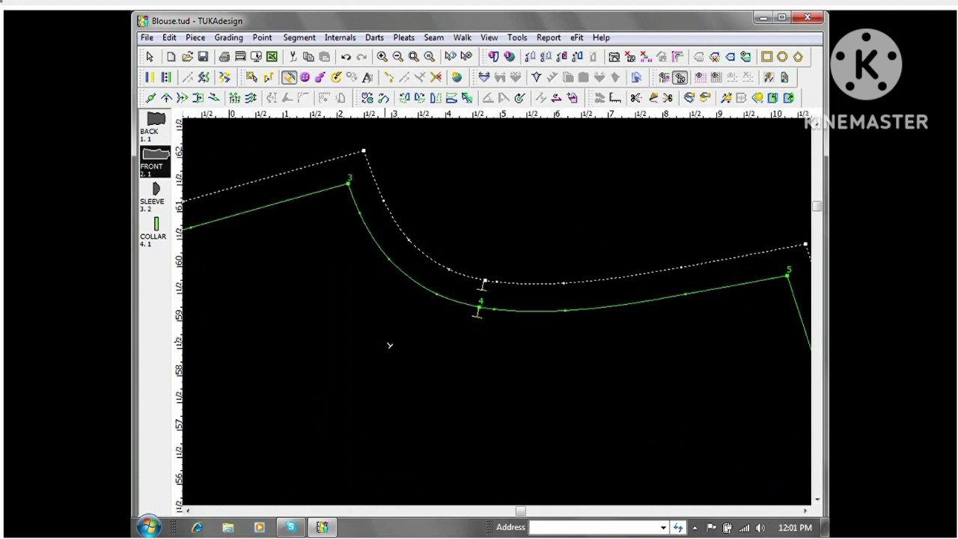
{"action": "left_click", "coordinate": [347, 185]}
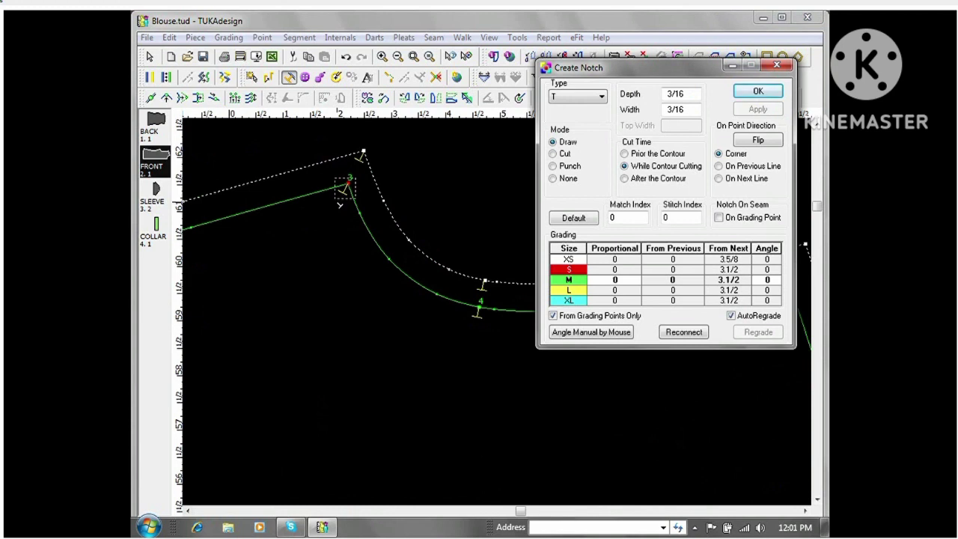
{"action": "left_click", "coordinate": [736, 154]}
{"action": "left_click", "coordinate": [720, 167]}
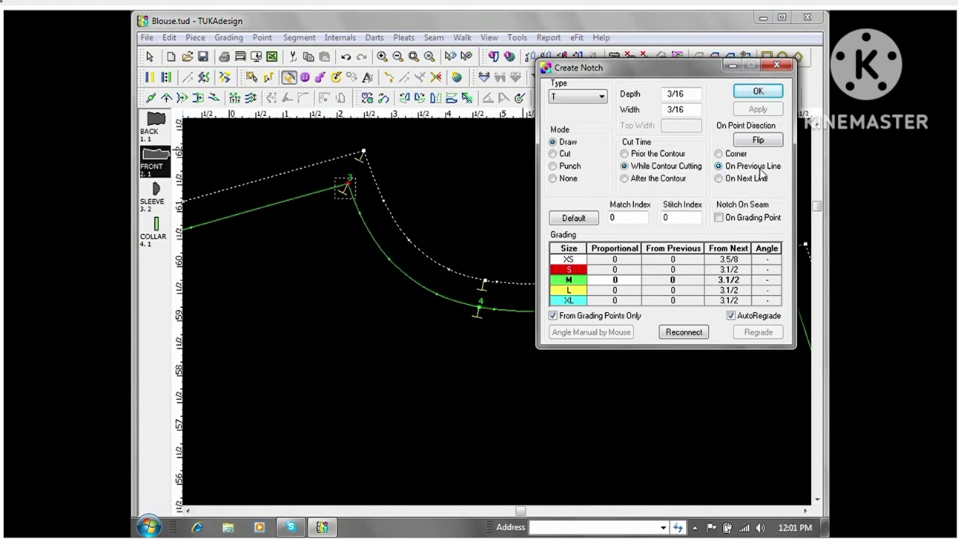
{"action": "left_click", "coordinate": [719, 178]}
{"action": "left_click", "coordinate": [756, 92]}
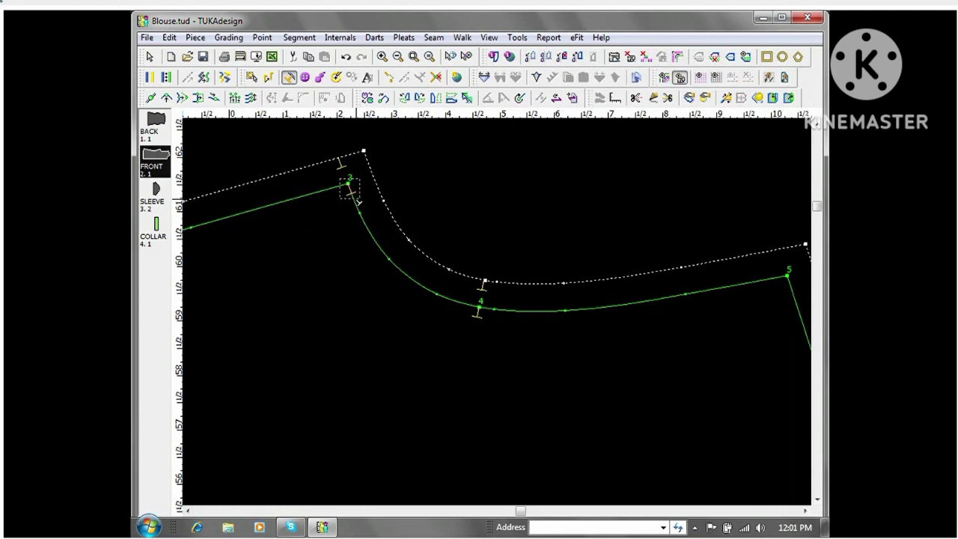
Switch the point-3 notch to sit On Previous Line.
{"action": "left_click", "coordinate": [399, 187]}
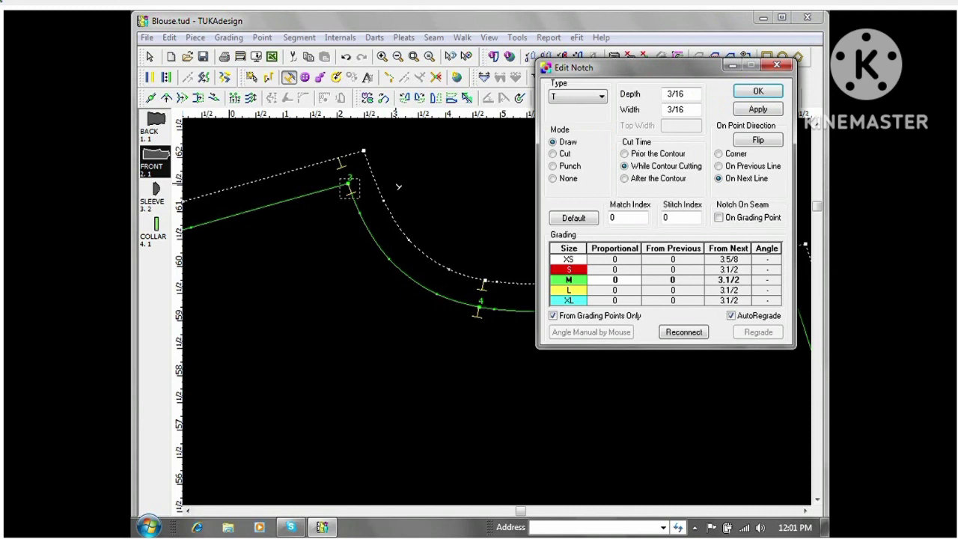
{"action": "left_click", "coordinate": [719, 166]}
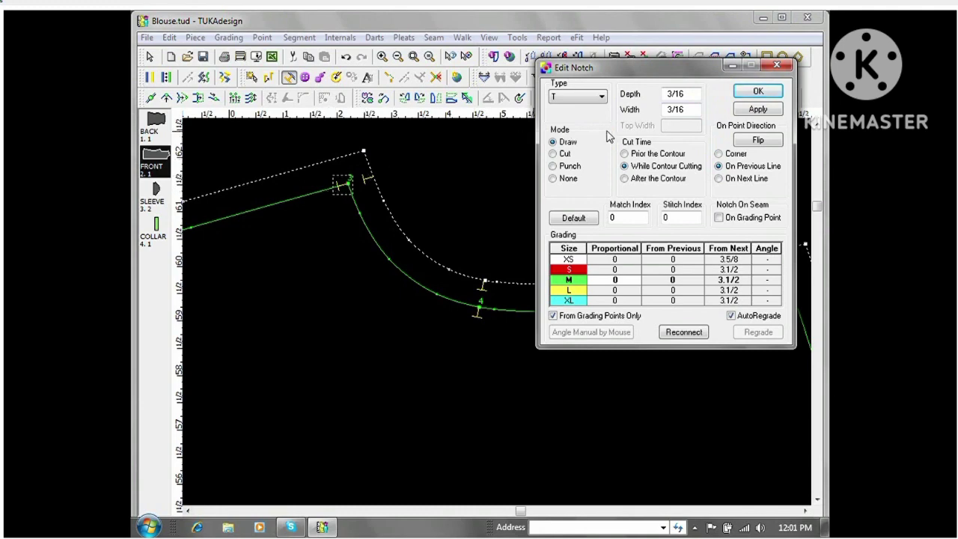
{"action": "left_click", "coordinate": [752, 91]}
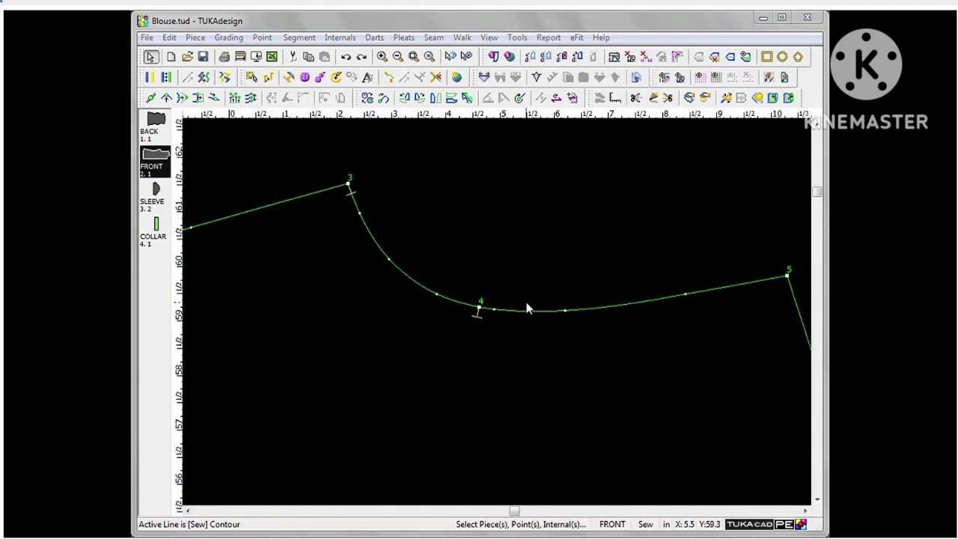
Delete point 4 while keeping its notch on the curve.
{"action": "left_click", "coordinate": [479, 313]}
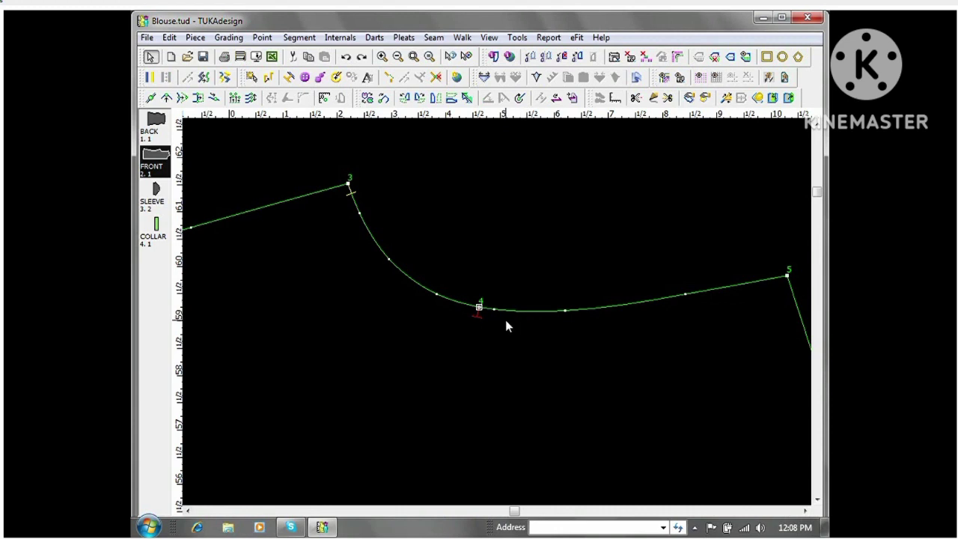
{"action": "key", "text": "Delete"}
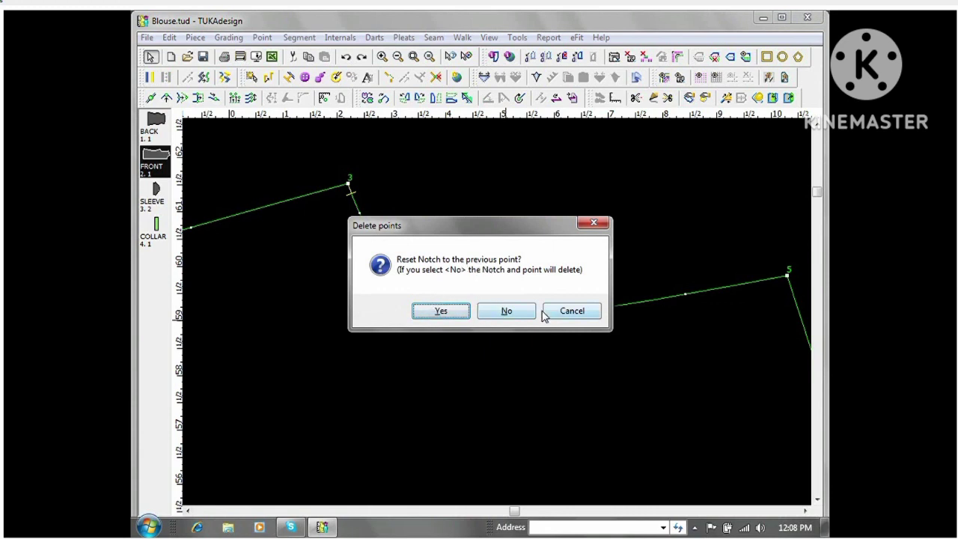
{"action": "left_click", "coordinate": [441, 311]}
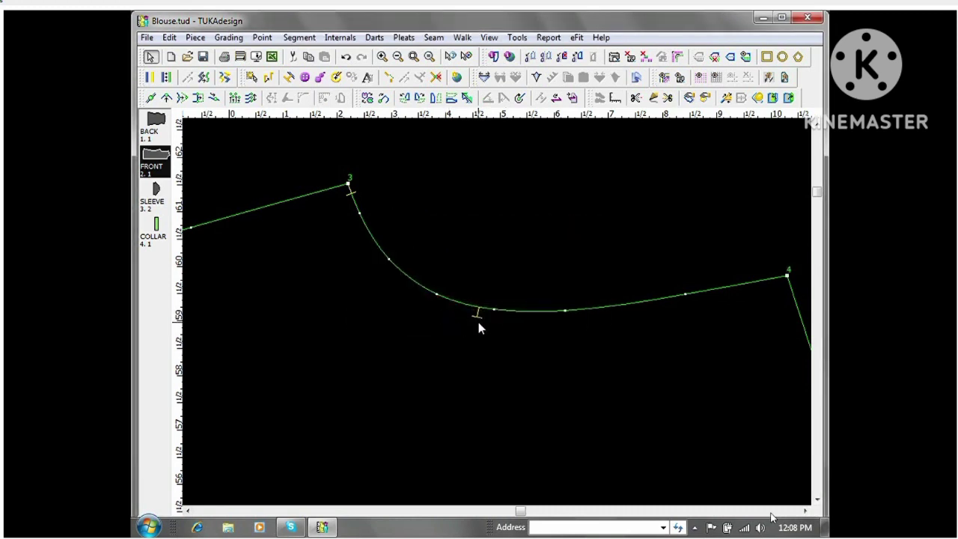
Set the freed notch 3 from the previous point for size M and apply to all sizes.
{"action": "double_click", "coordinate": [478, 316]}
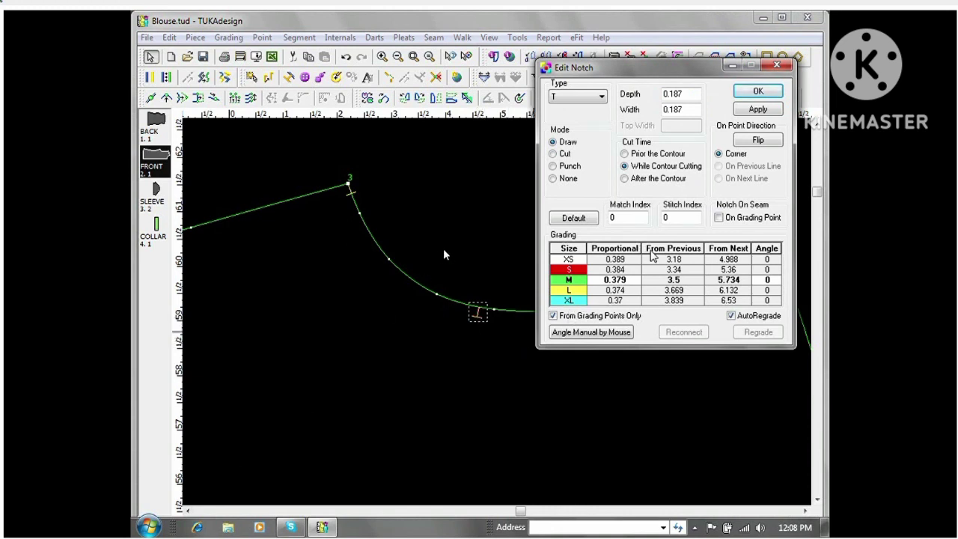
{"action": "left_click", "coordinate": [693, 281]}
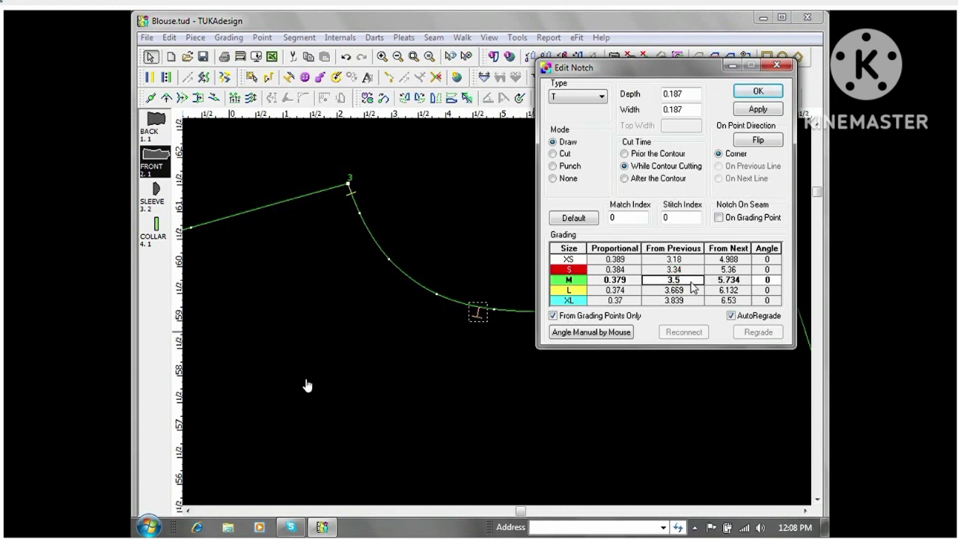
{"action": "left_click", "coordinate": [691, 280]}
{"action": "type", "text": "3"}
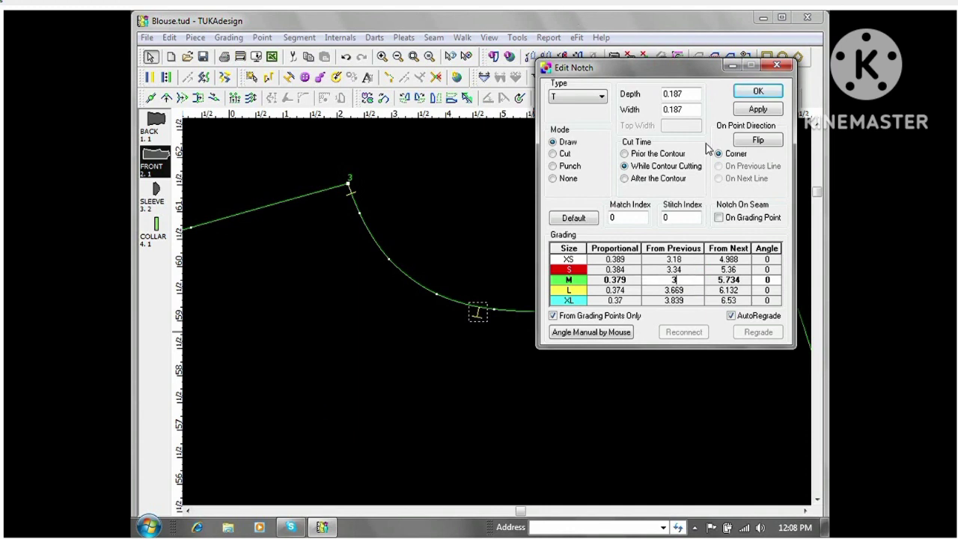
{"action": "left_click", "coordinate": [753, 111]}
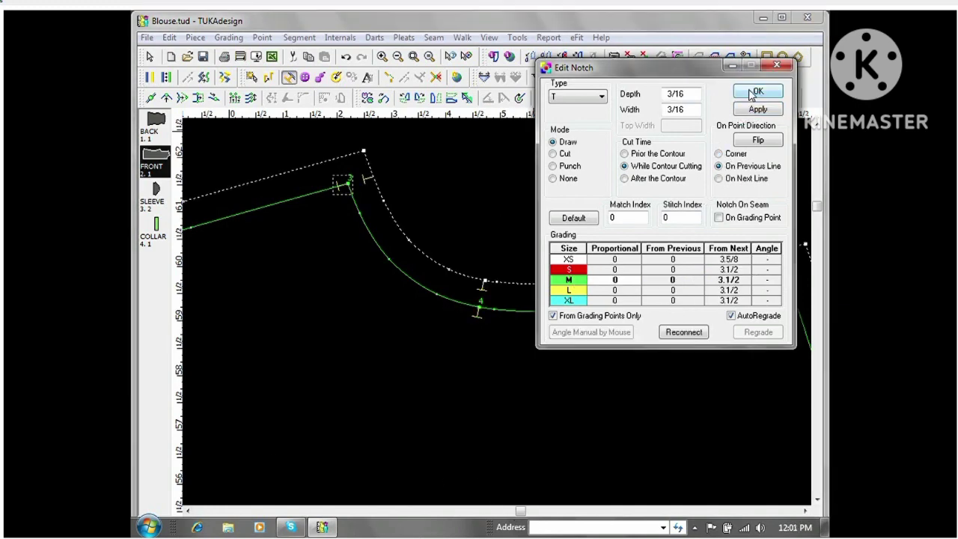
{"action": "left_click", "coordinate": [751, 91]}
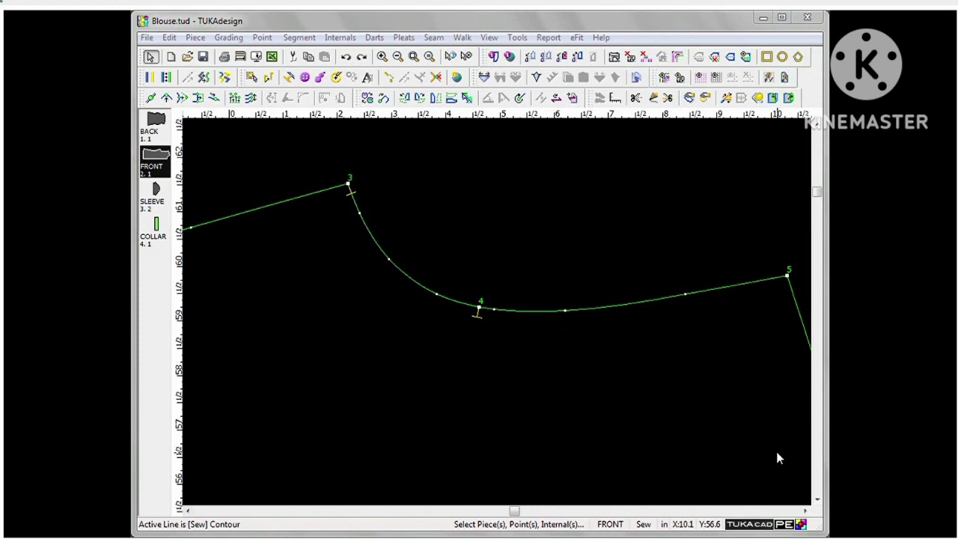
Remove point 4 again, resetting its notch onto the previous point.
{"action": "left_click", "coordinate": [480, 305]}
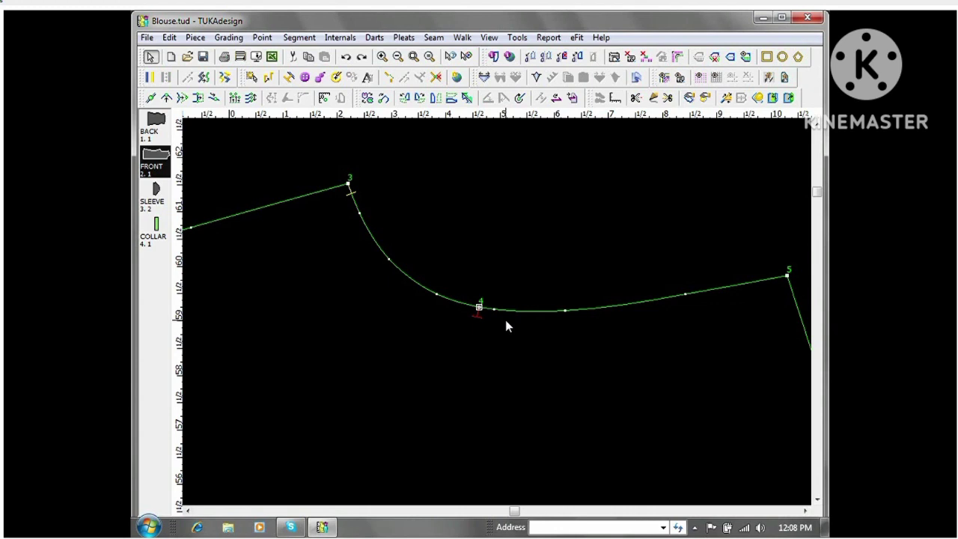
{"action": "key", "text": "Delete"}
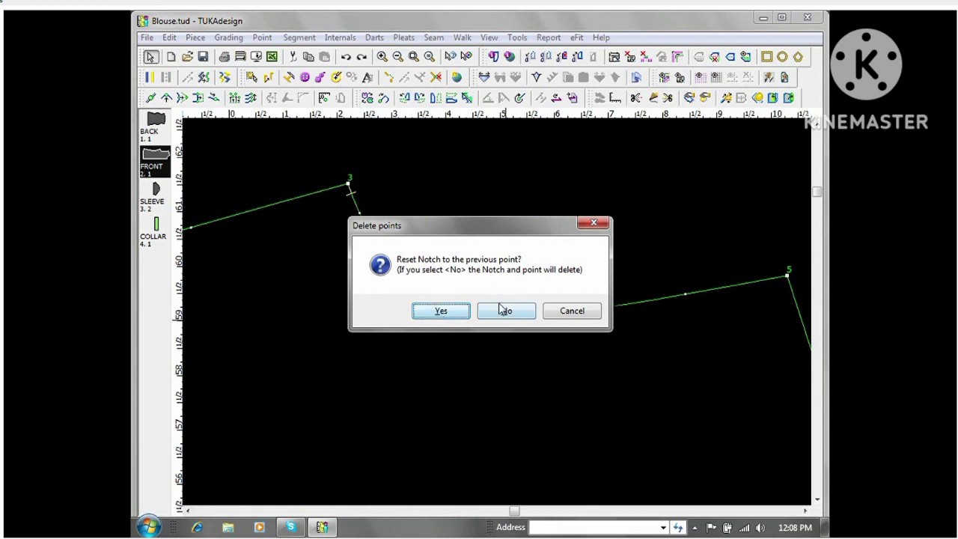
{"action": "left_click", "coordinate": [442, 311]}
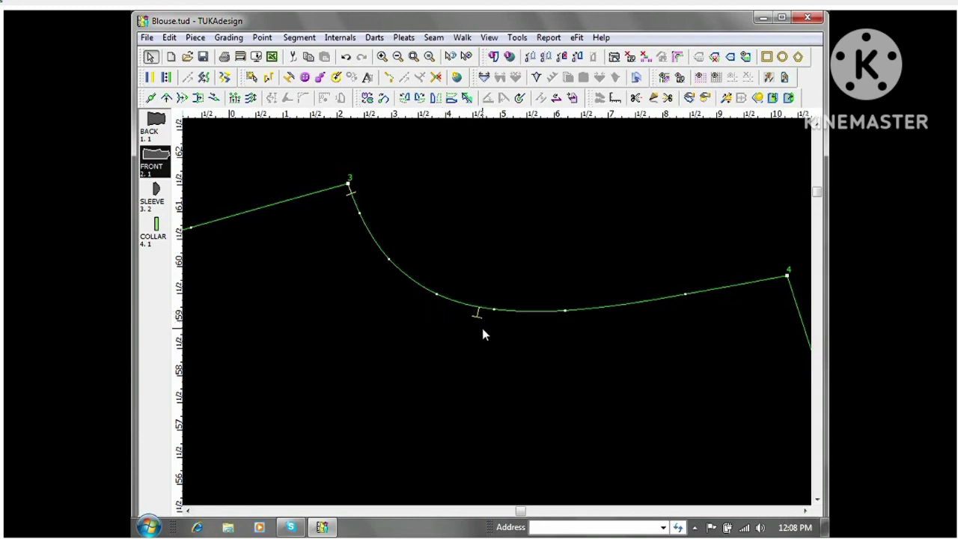
Enter 3 as size M's From Previous distance, apply to all sizes, and show the graded nest.
{"action": "double_click", "coordinate": [478, 315]}
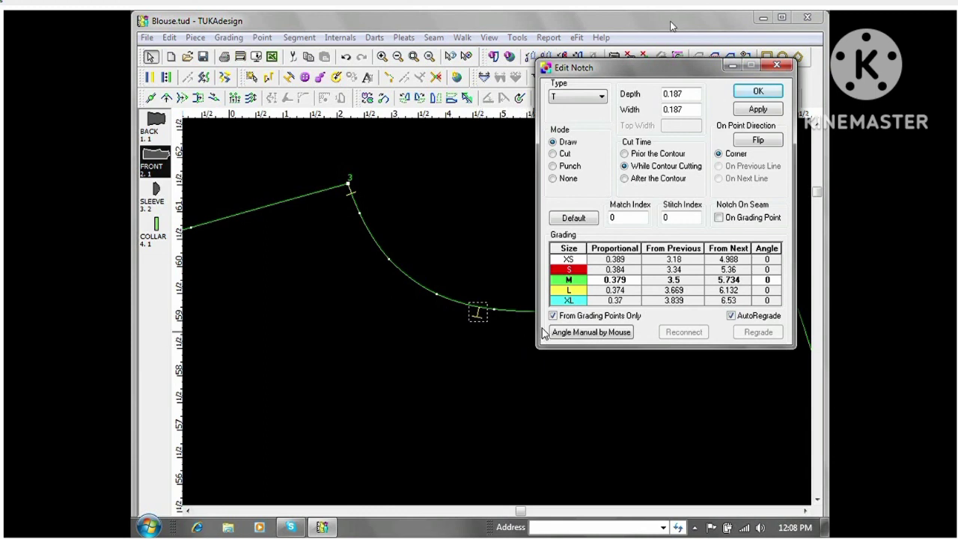
{"action": "left_click", "coordinate": [693, 280]}
{"action": "left_click", "coordinate": [690, 281]}
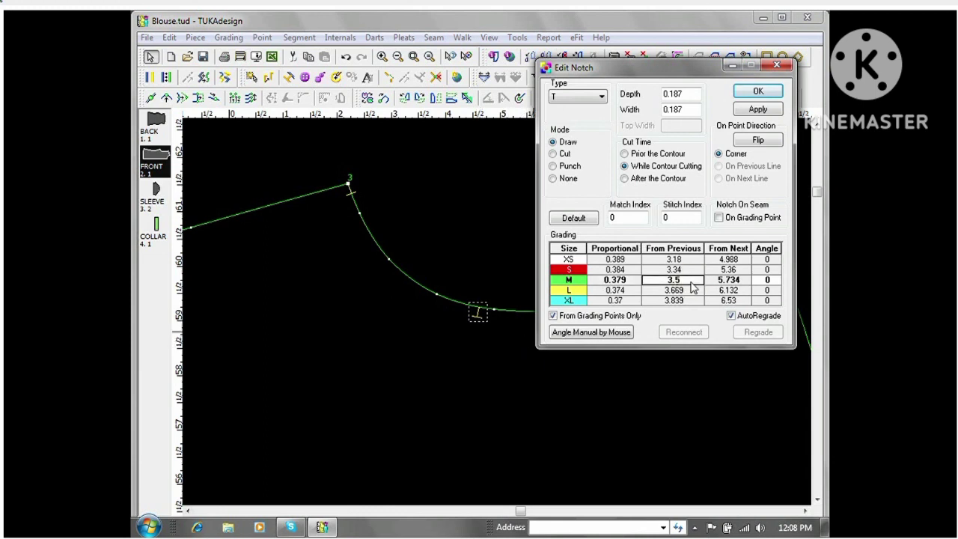
{"action": "type", "text": "3"}
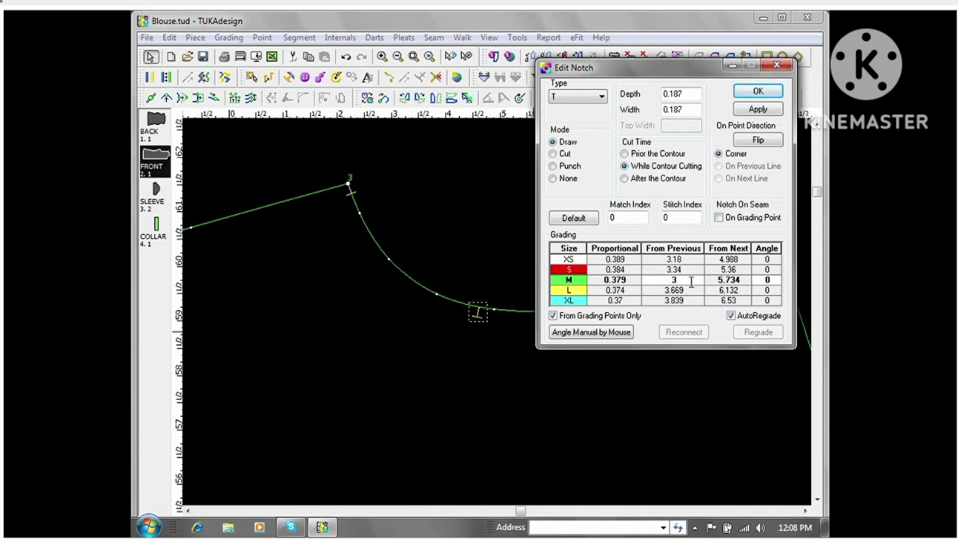
{"action": "key", "text": "Return"}
{"action": "left_click", "coordinate": [753, 110]}
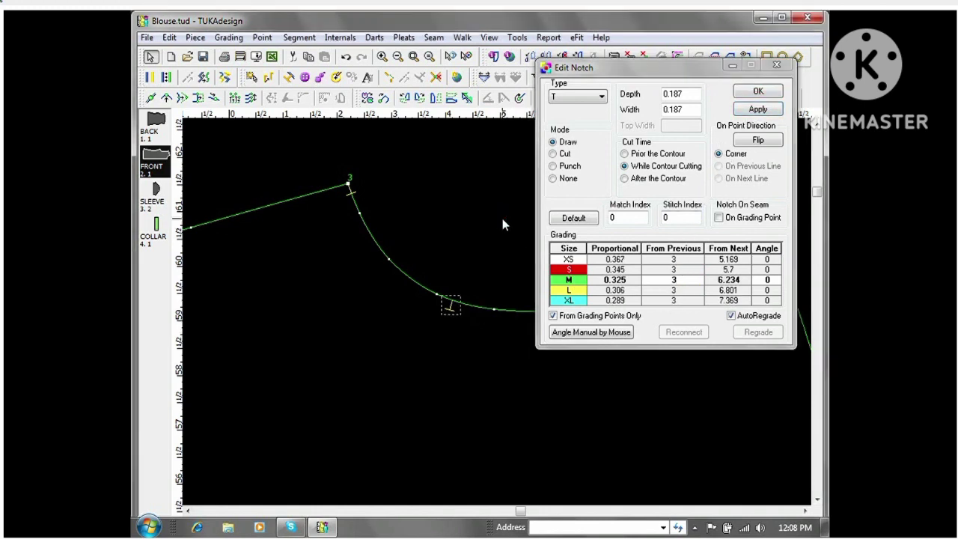
{"action": "key", "text": "a"}
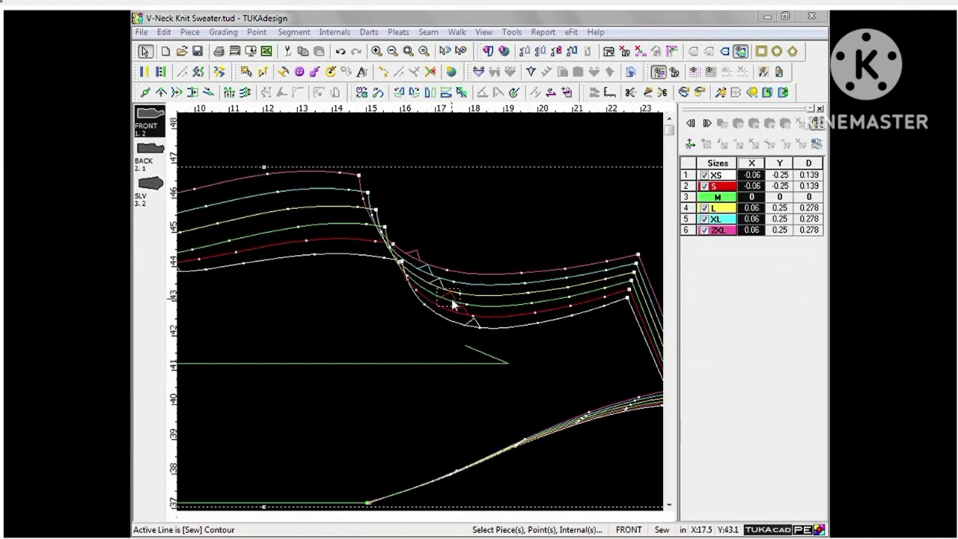
Open the front notch's settings, disable AutoRegrade and set XS to 2 from the previous point.
{"action": "double_click", "coordinate": [453, 303]}
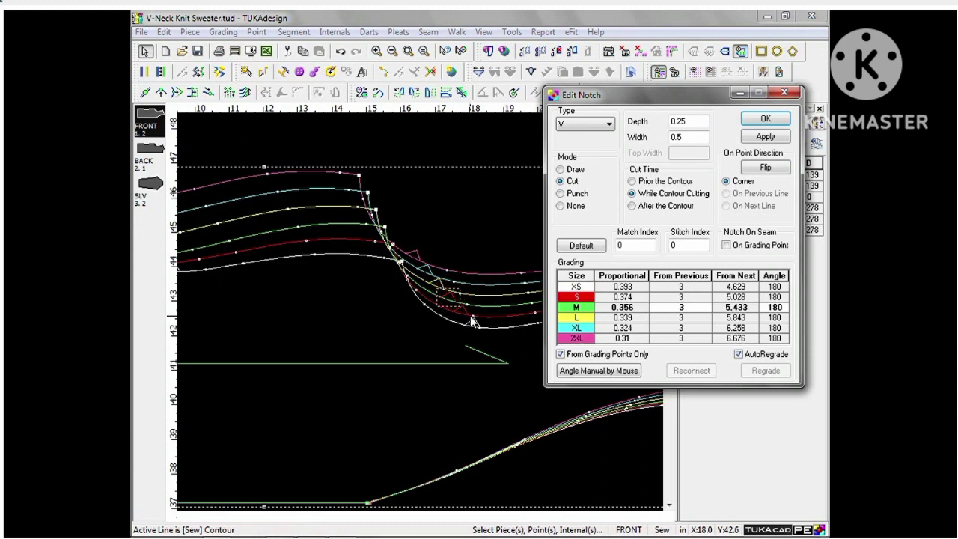
{"action": "left_click", "coordinate": [739, 355]}
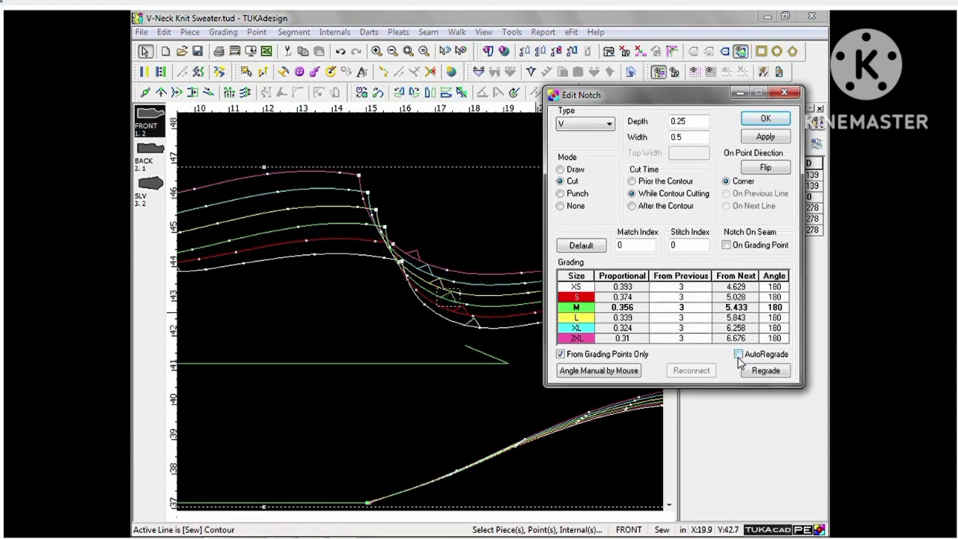
{"action": "left_click", "coordinate": [683, 289]}
{"action": "type", "text": "2"}
{"action": "left_click", "coordinate": [695, 297]}
Set S to 2.25, step remaining sizes by 0.25, and apply the V notch (depth 0.25, width 0.5).
{"action": "left_click", "coordinate": [693, 297]}
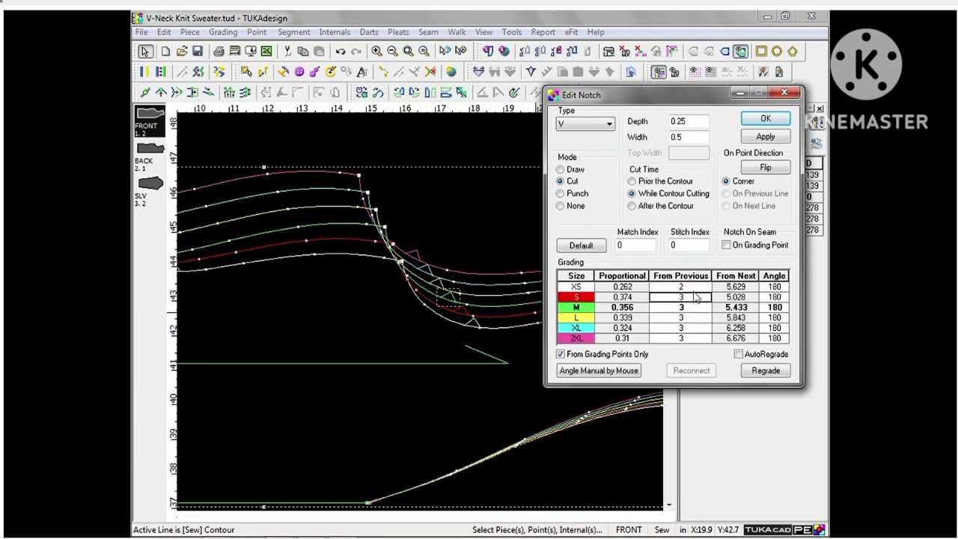
{"action": "type", "text": "2.25"}
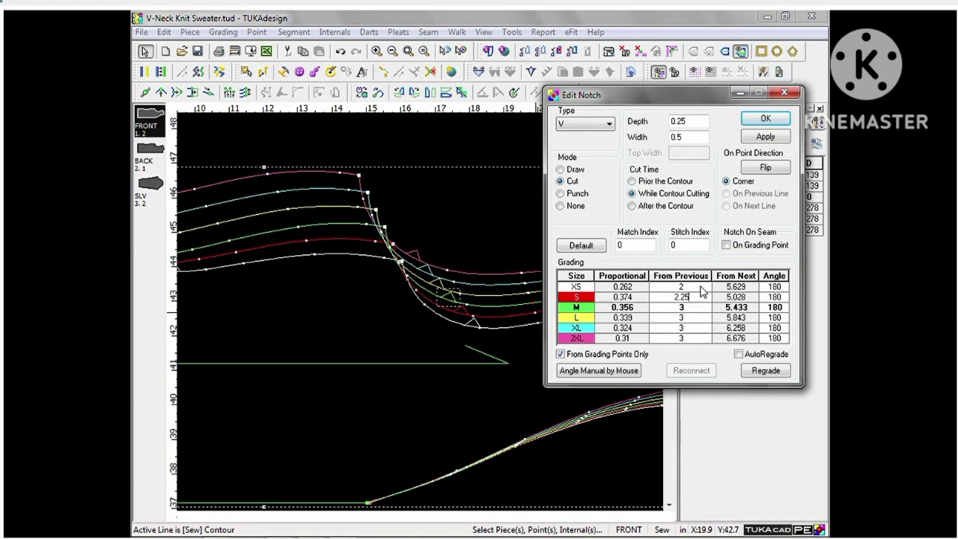
{"action": "key", "text": "Return"}
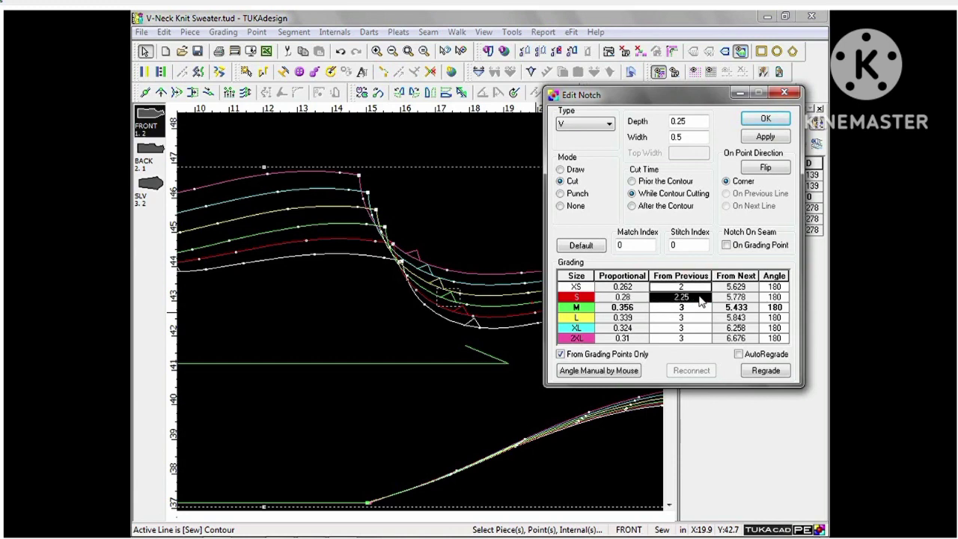
{"action": "key", "text": "shift+Up"}
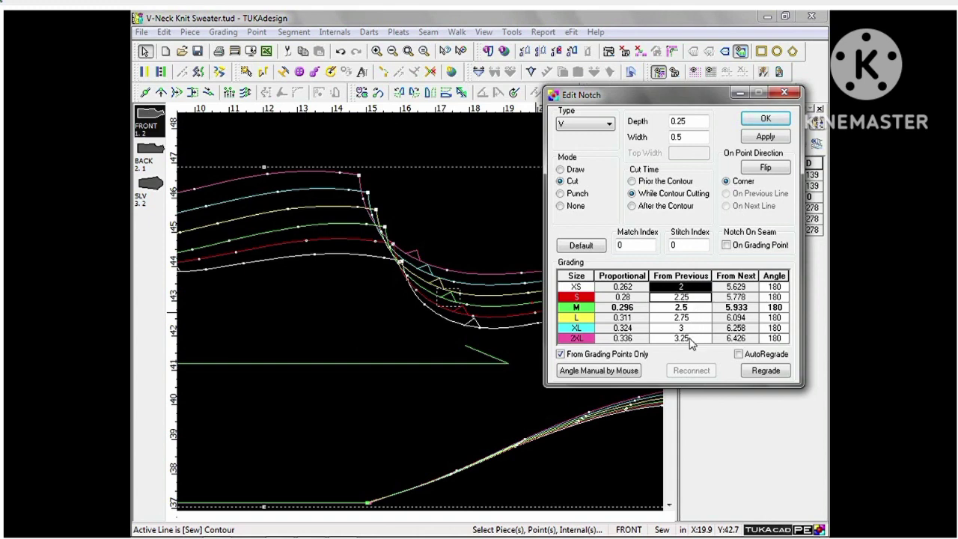
{"action": "left_click", "coordinate": [752, 138]}
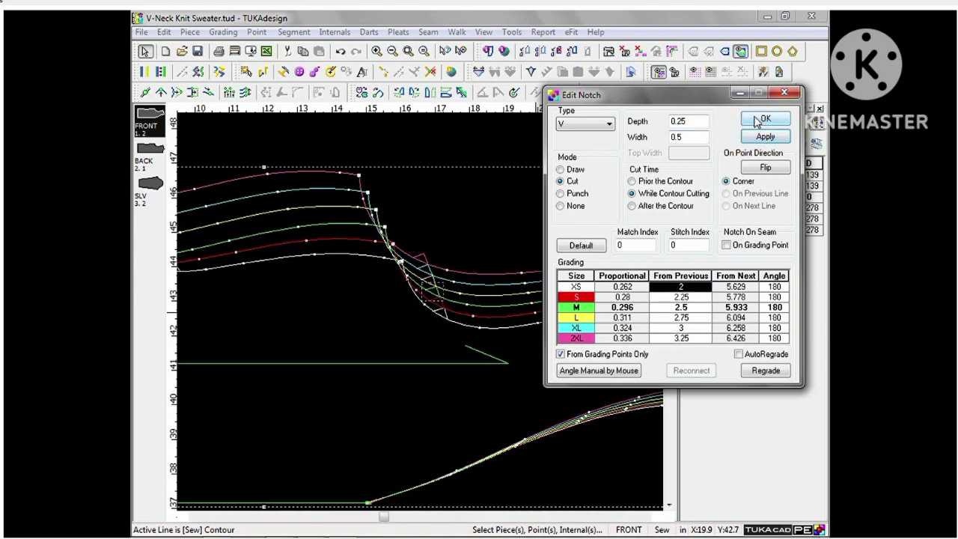
{"action": "left_click", "coordinate": [761, 121]}
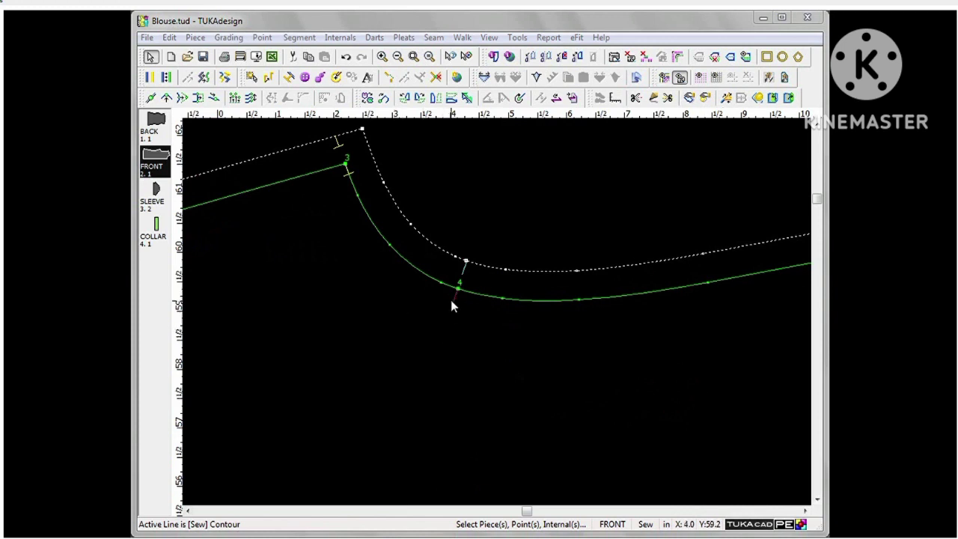
Set notch 4's angle manually to -46.779° on the grading point and apply it.
{"action": "double_click", "coordinate": [453, 303]}
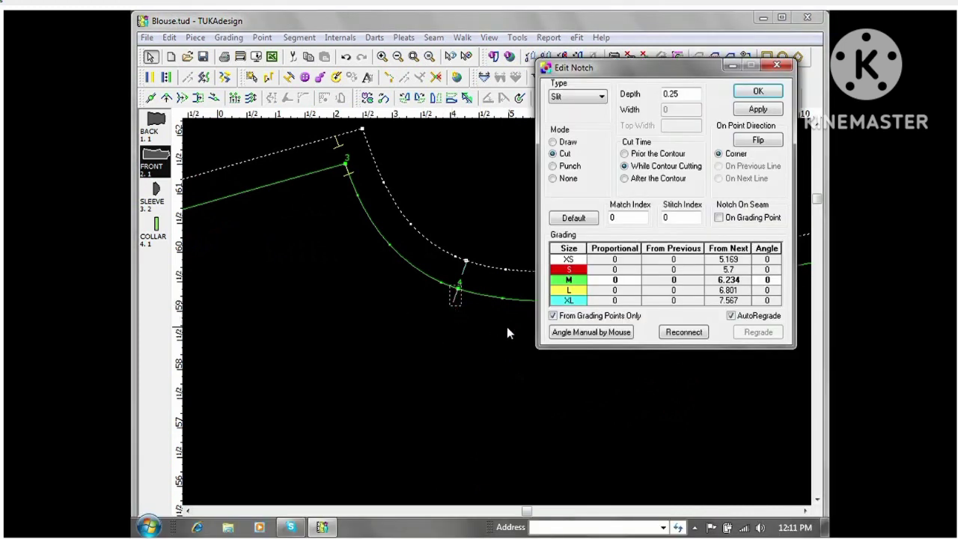
{"action": "left_click", "coordinate": [561, 334]}
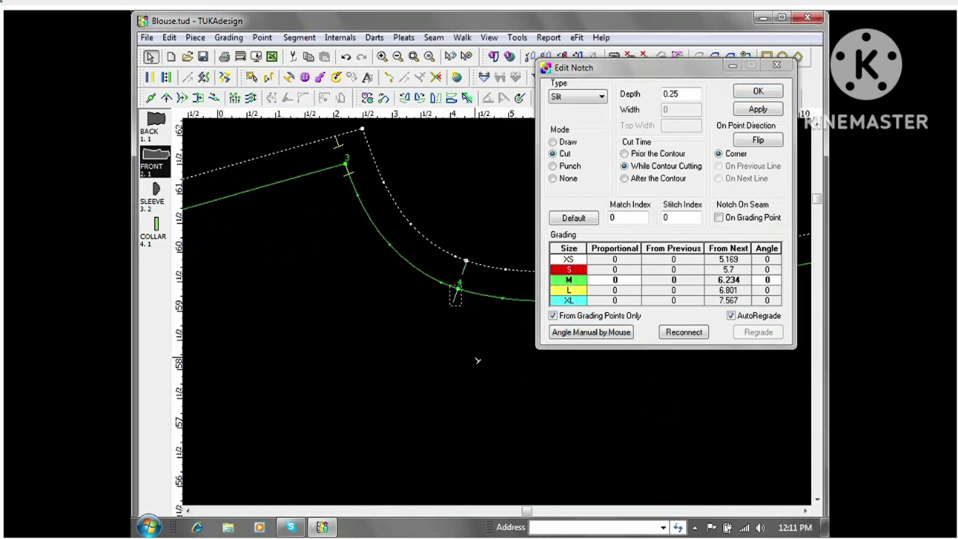
{"action": "left_click", "coordinate": [415, 352]}
{"action": "left_click", "coordinate": [376, 330]}
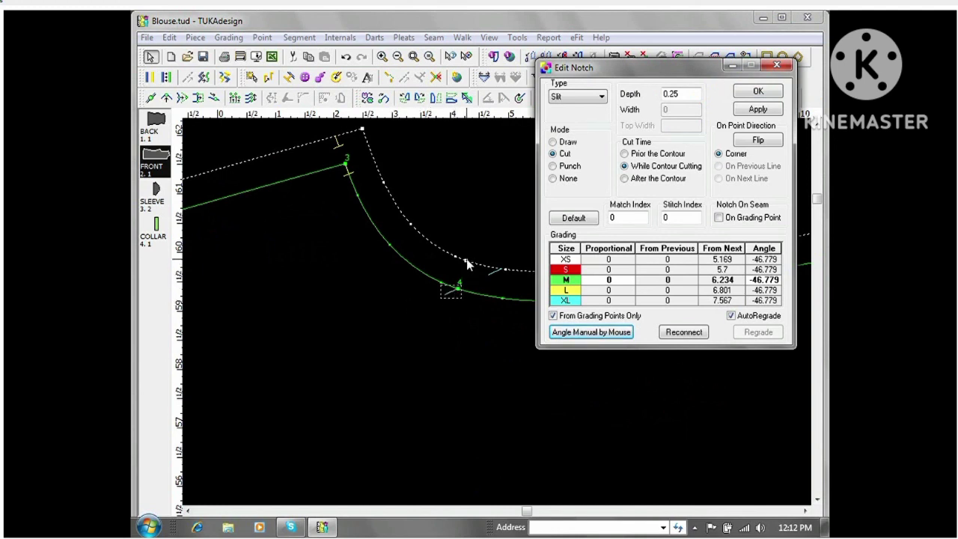
{"action": "left_click", "coordinate": [720, 218]}
{"action": "left_click", "coordinate": [753, 108]}
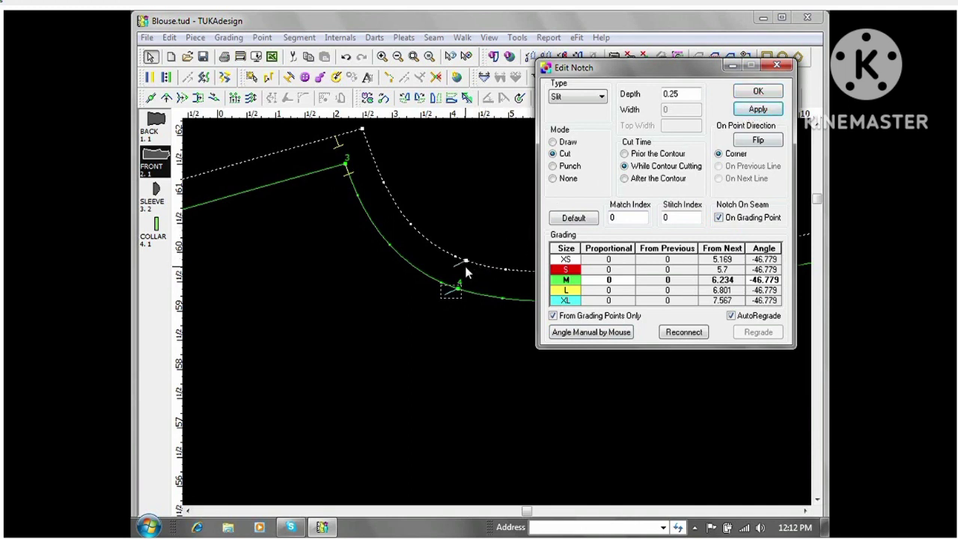
Re-aim notch 4 to 25.882°, turn off On Grading Point, and apply.
{"action": "left_click", "coordinate": [563, 332]}
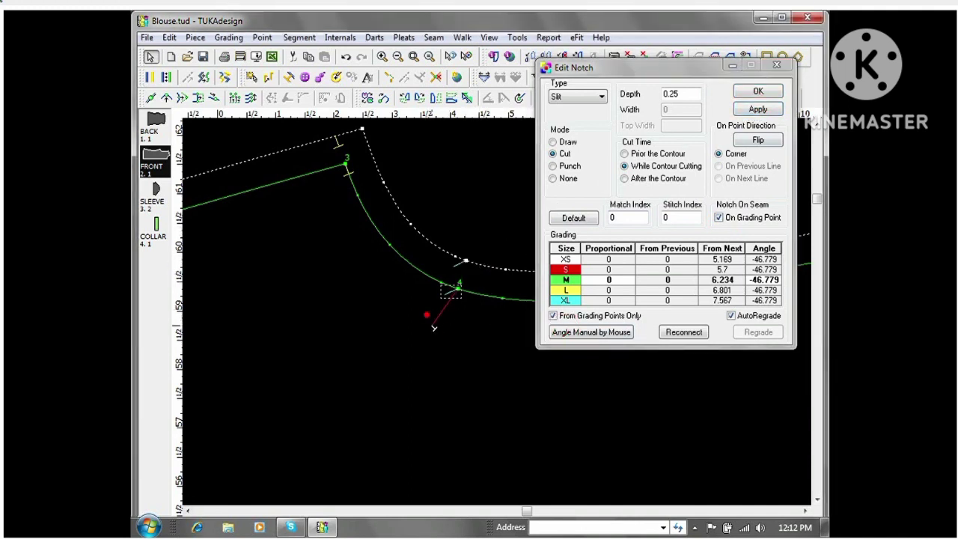
{"action": "left_click", "coordinate": [465, 347]}
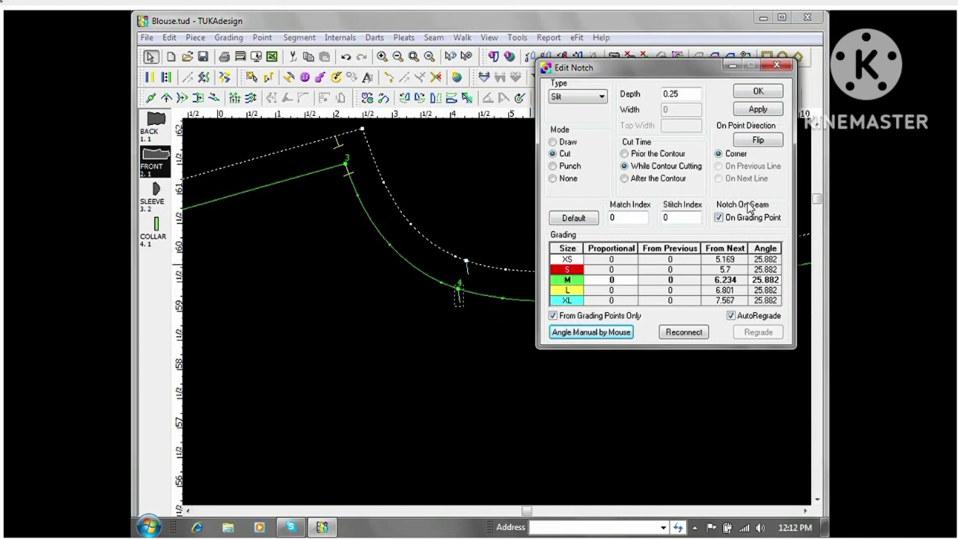
{"action": "left_click", "coordinate": [720, 217]}
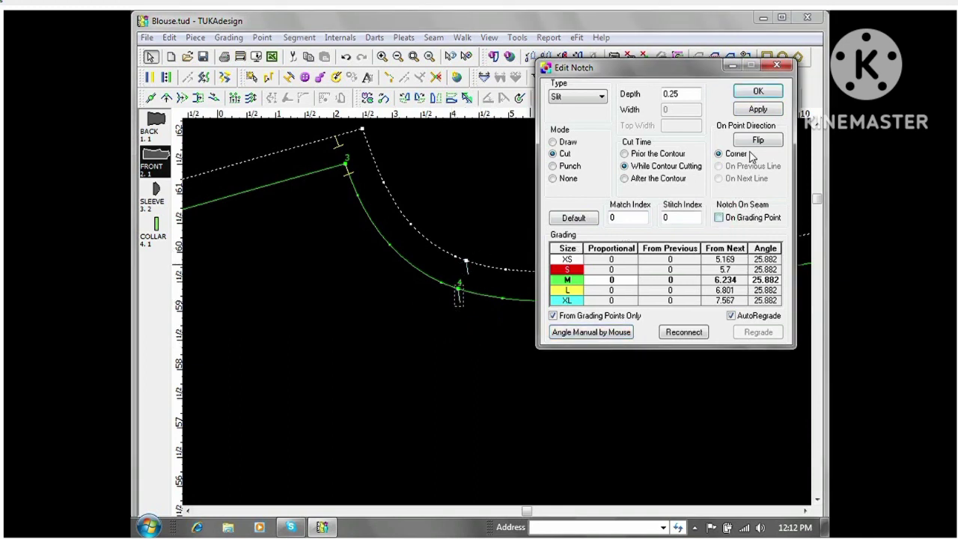
{"action": "left_click", "coordinate": [759, 109]}
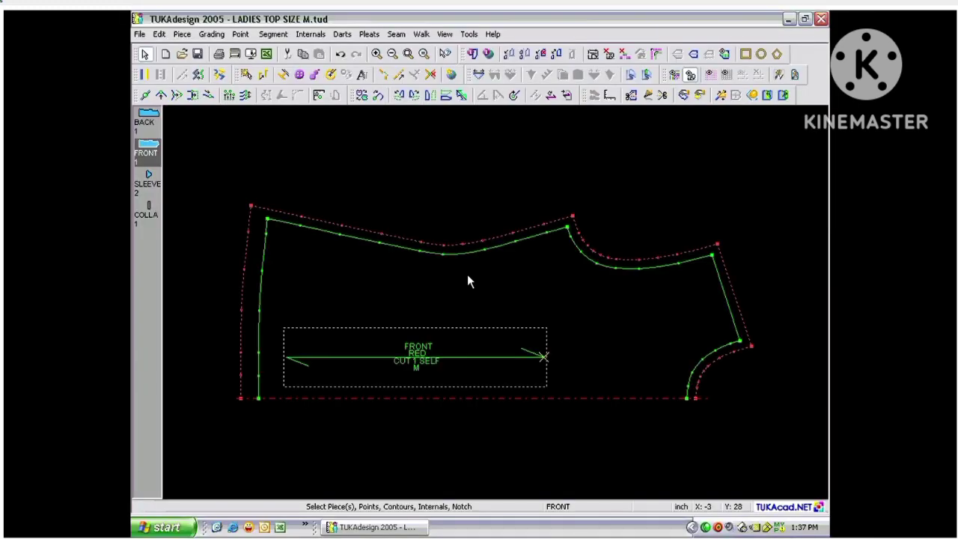
Create a 0.25 drill button offset X -7 and Y -1 from the neck corner point.
{"action": "left_click", "coordinate": [299, 74]}
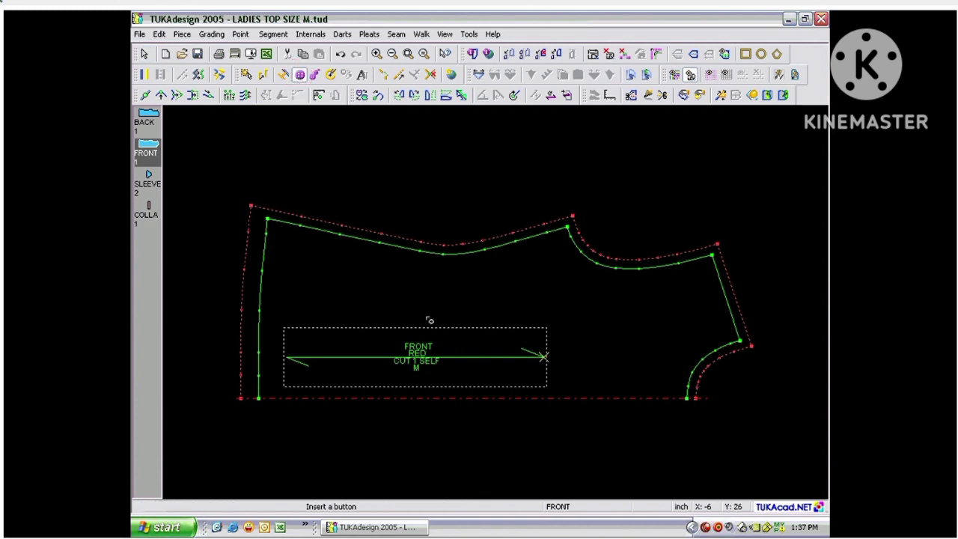
{"action": "left_click", "coordinate": [743, 344]}
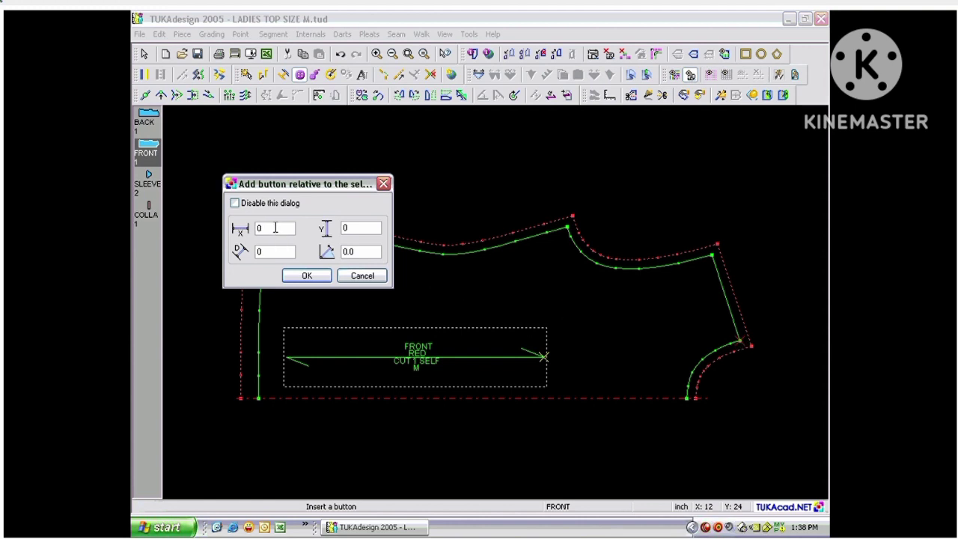
{"action": "key", "text": "Delete"}
{"action": "type", "text": "-7"}
{"action": "left_click", "coordinate": [357, 229]}
{"action": "key", "text": "Delete"}
{"action": "type", "text": "-1"}
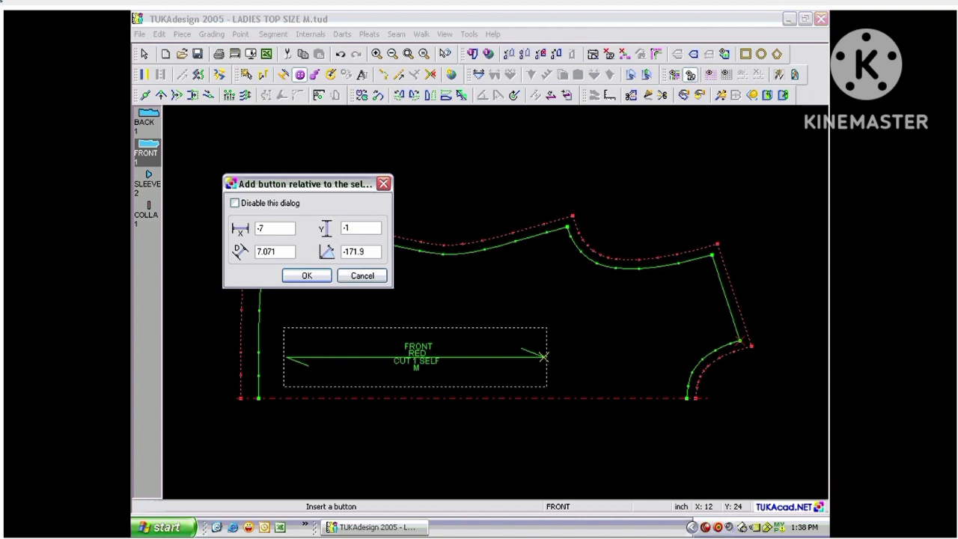
{"action": "left_click", "coordinate": [307, 276]}
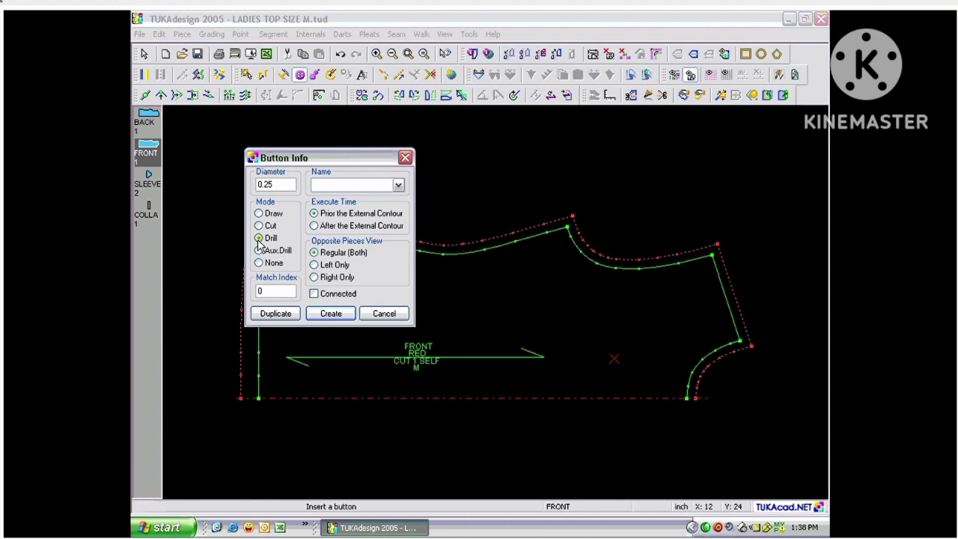
{"action": "left_click", "coordinate": [332, 314]}
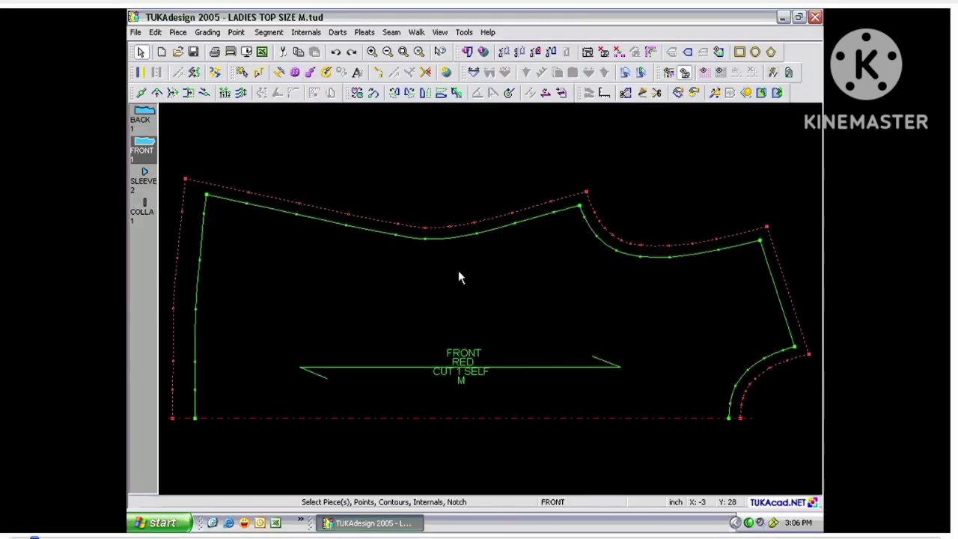
{"action": "left_click", "coordinate": [310, 72]}
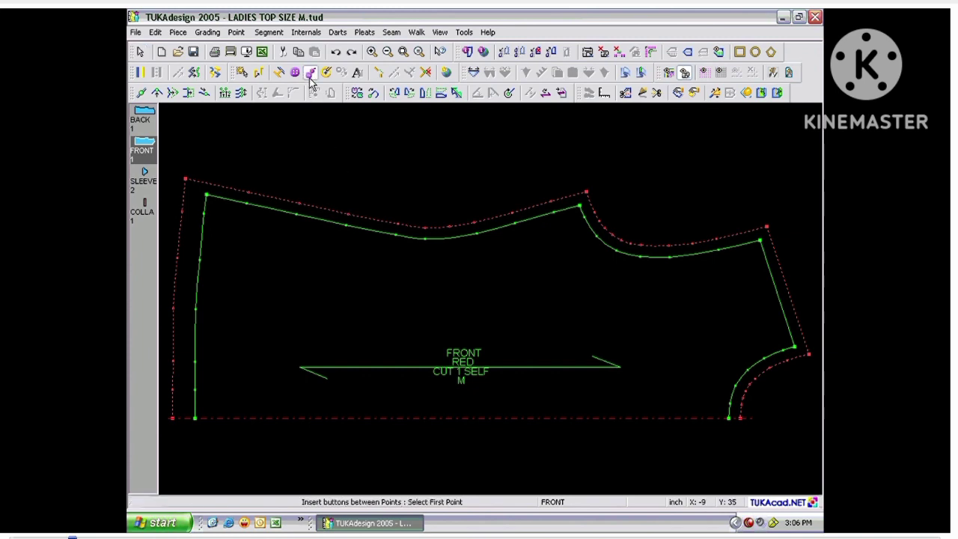
Space 0.25 drill buttons along centre front, neck to hem with 3.5 offset, four between.
{"action": "left_click", "coordinate": [730, 419]}
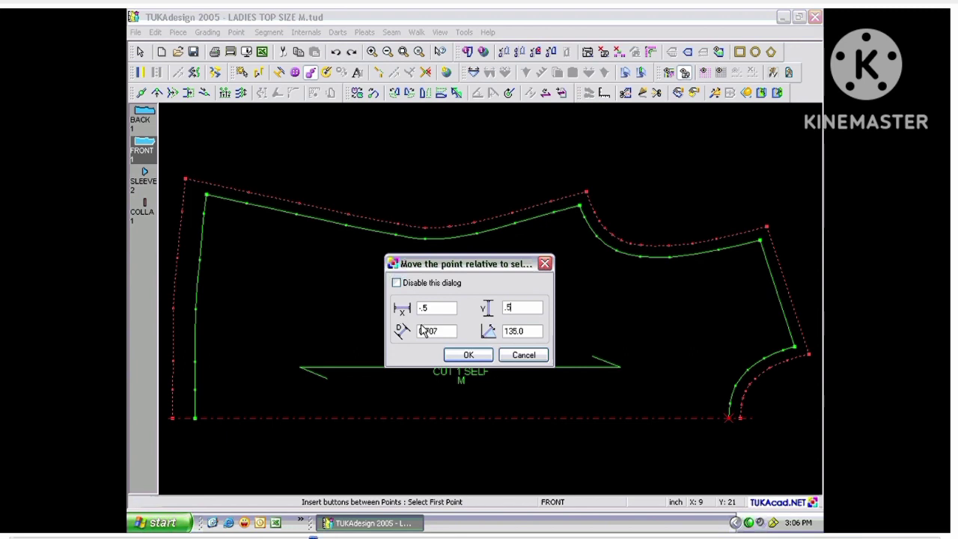
{"action": "left_click", "coordinate": [468, 355]}
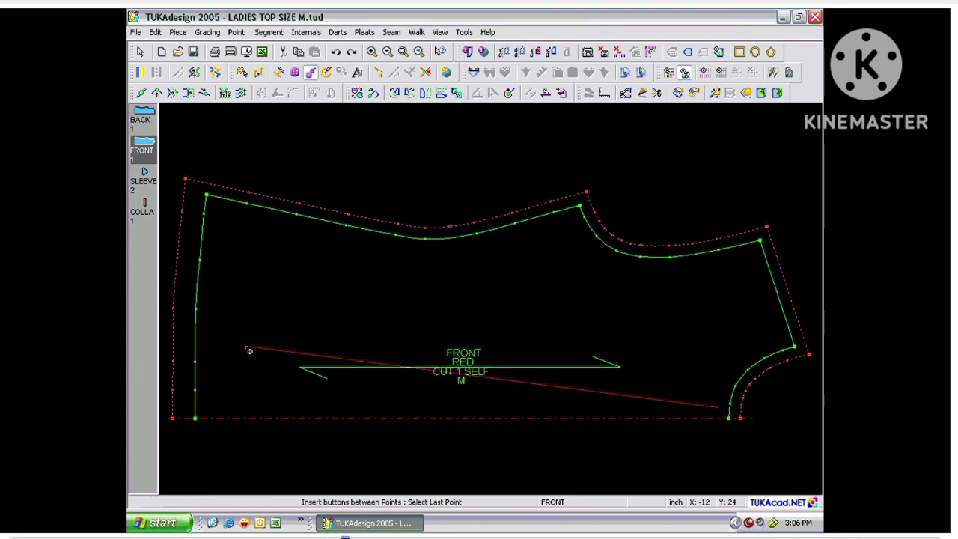
{"action": "left_click", "coordinate": [194, 419]}
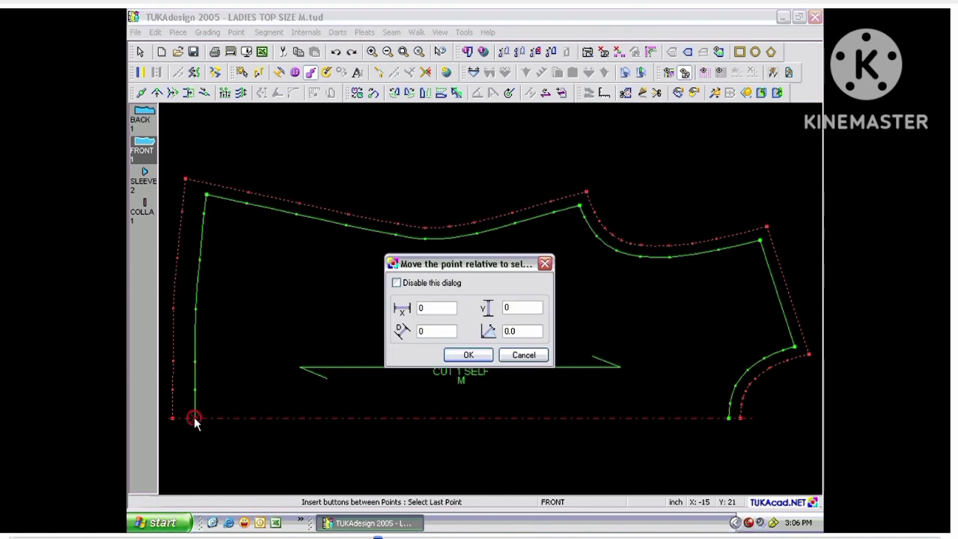
{"action": "type", "text": "3"}
{"action": "type", "text": ".5"}
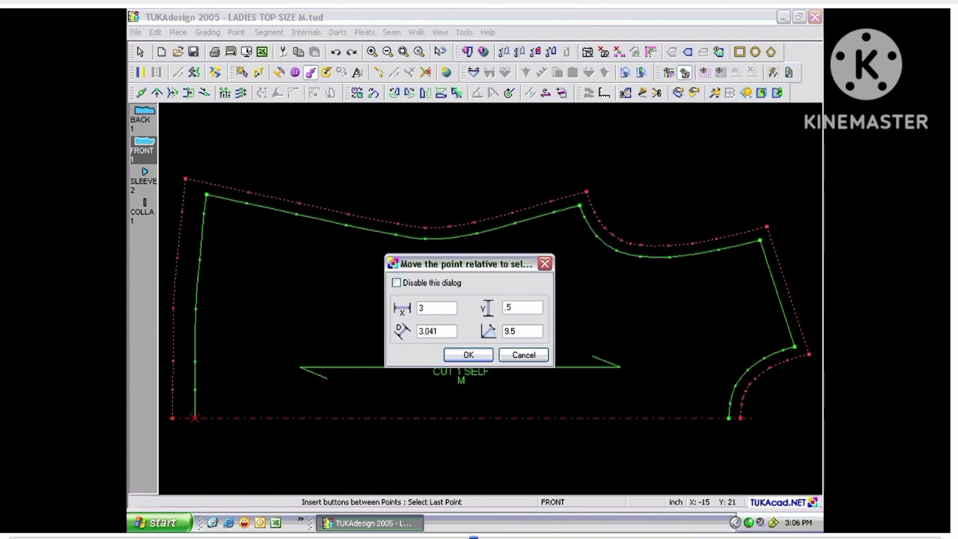
{"action": "left_click", "coordinate": [464, 354]}
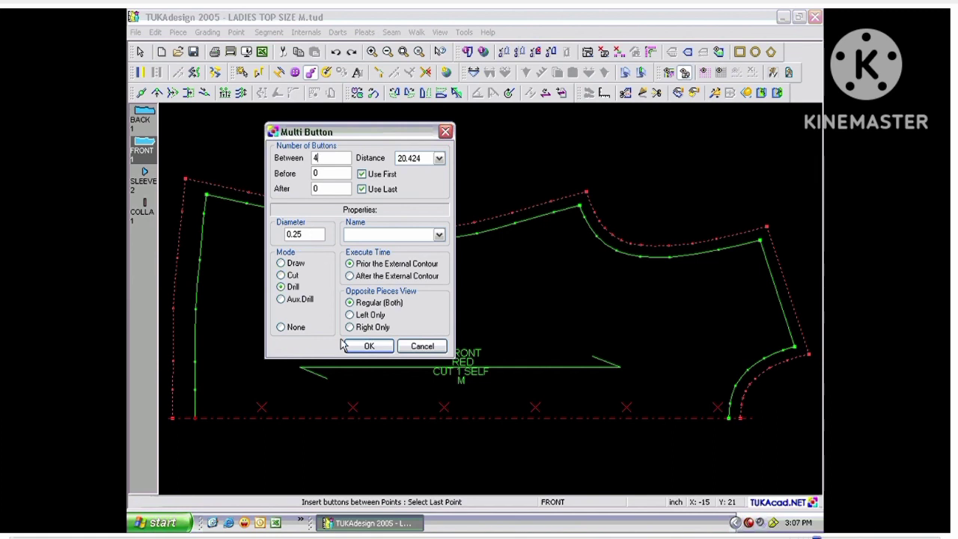
{"action": "left_click", "coordinate": [370, 347]}
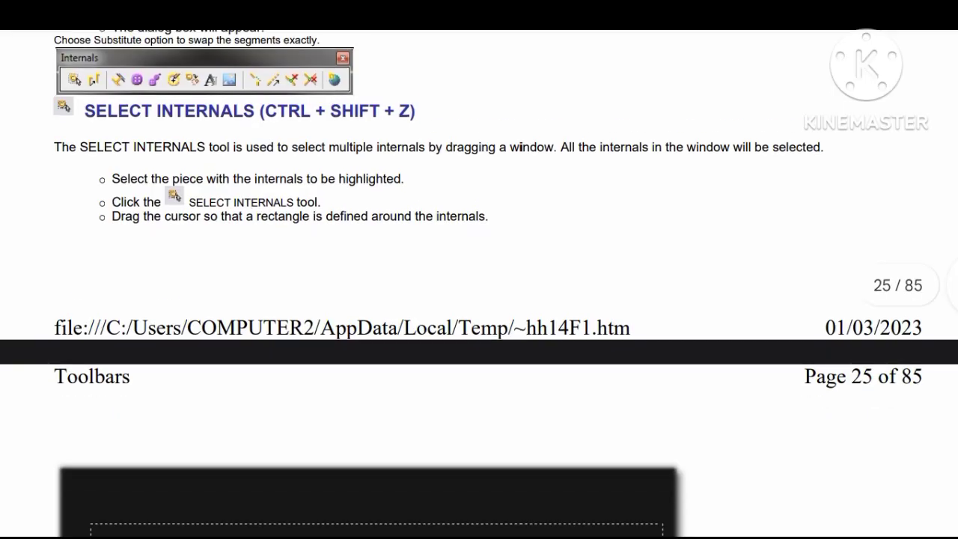
Scroll past page 25's Copy Internals steps to the top of page 26.
{"action": "scroll", "coordinate": [479, 285], "scroll_direction": "down", "scroll_amount": 5}
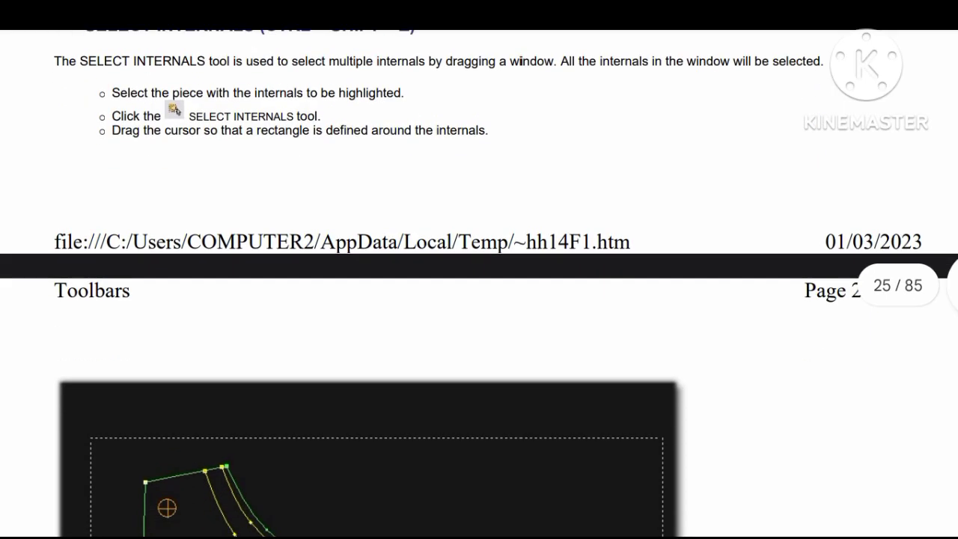
{"action": "scroll", "coordinate": [479, 284], "scroll_direction": "down", "scroll_amount": 4}
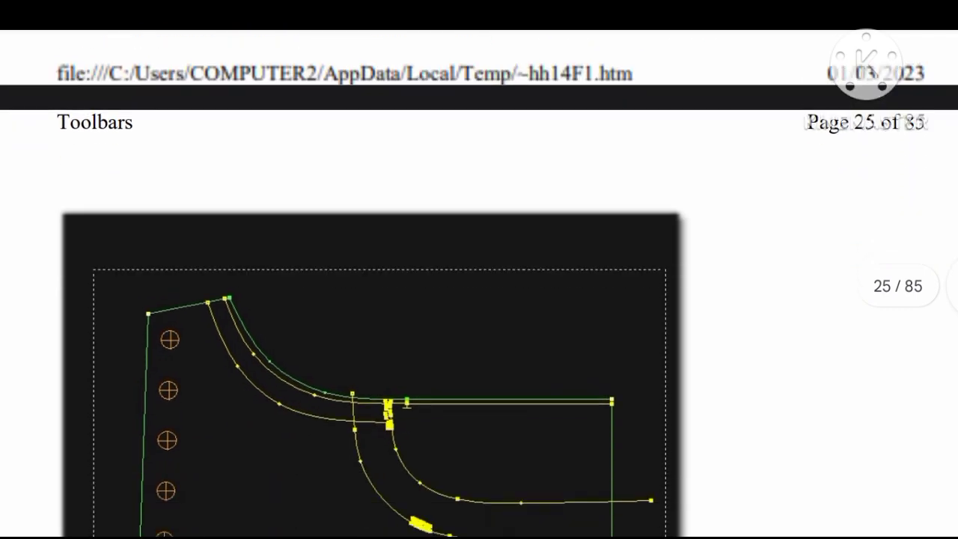
{"action": "scroll", "coordinate": [479, 285], "scroll_direction": "down", "scroll_amount": 5}
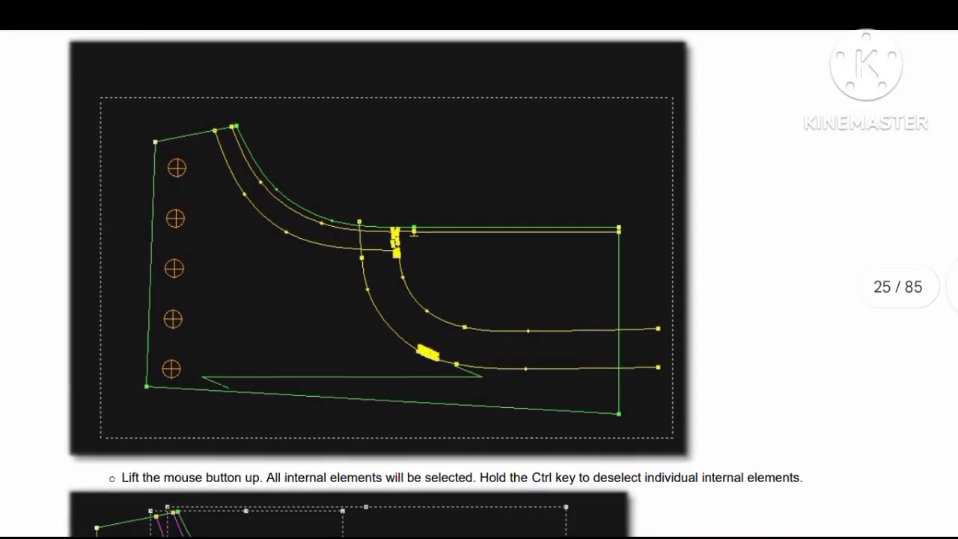
{"action": "scroll", "coordinate": [480, 284], "scroll_direction": "down", "scroll_amount": 4}
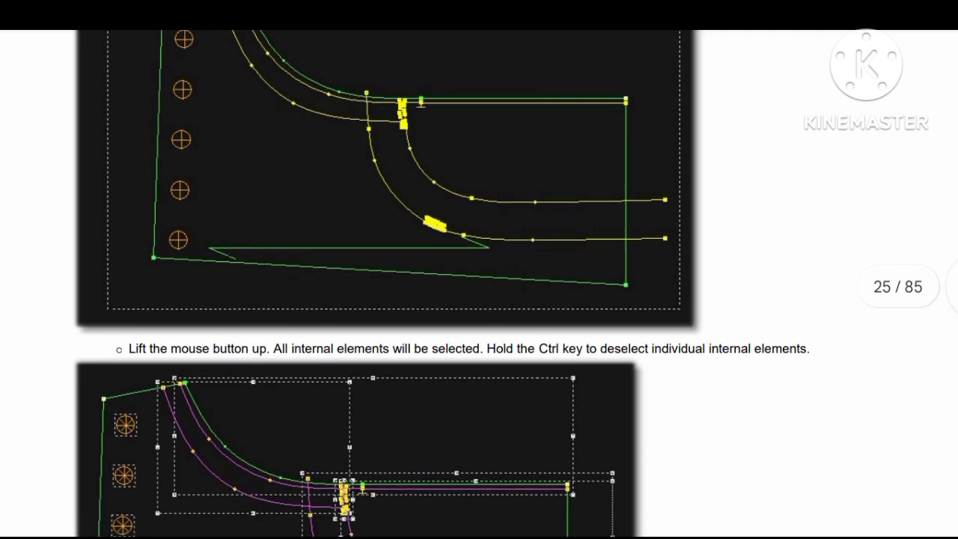
{"action": "scroll", "coordinate": [479, 285], "scroll_direction": "down", "scroll_amount": 3}
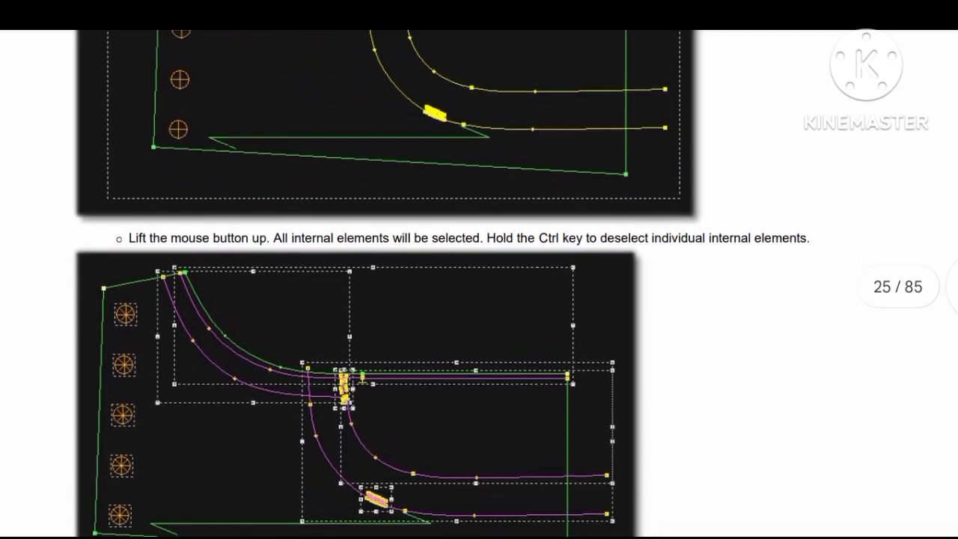
{"action": "scroll", "coordinate": [480, 284], "scroll_direction": "down", "scroll_amount": 4}
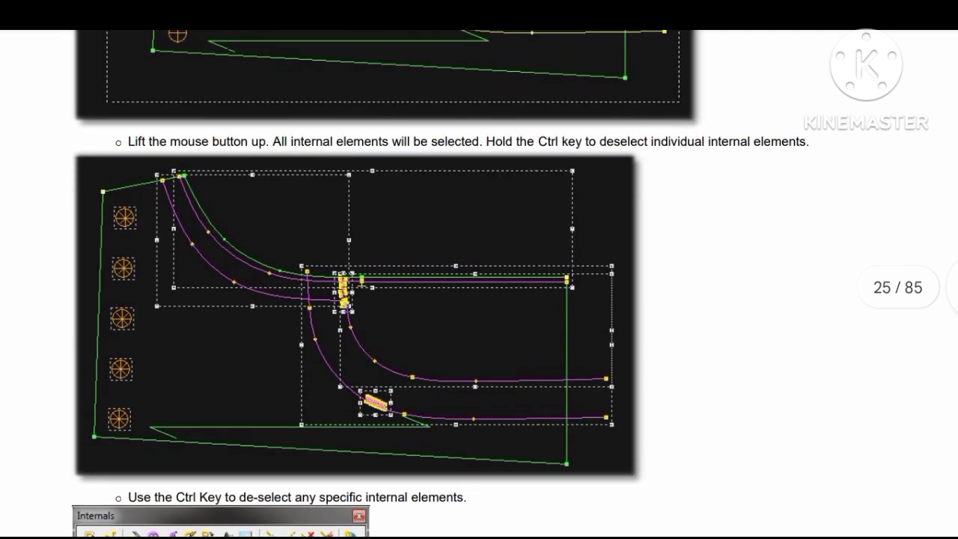
{"action": "scroll", "coordinate": [479, 285], "scroll_direction": "down", "scroll_amount": 4}
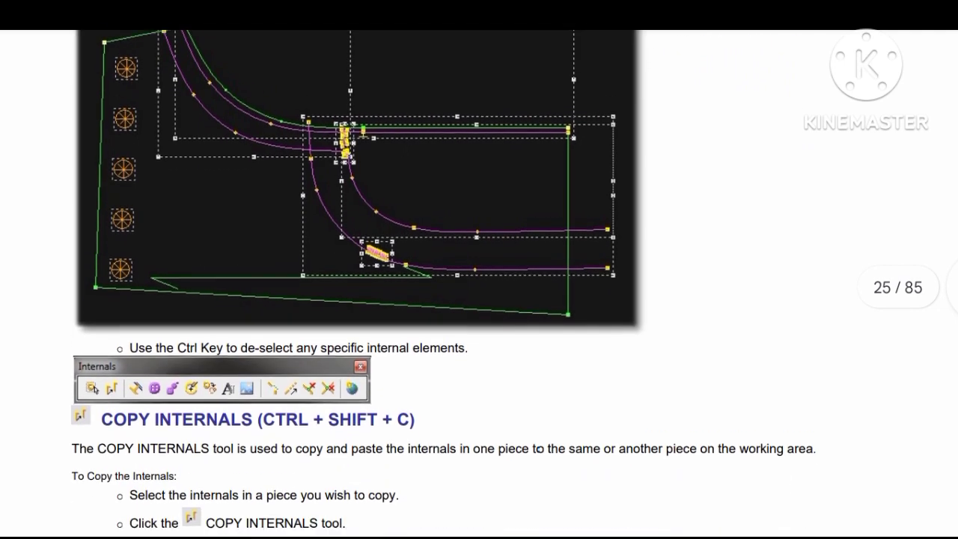
{"action": "scroll", "coordinate": [479, 285], "scroll_direction": "down", "scroll_amount": 4}
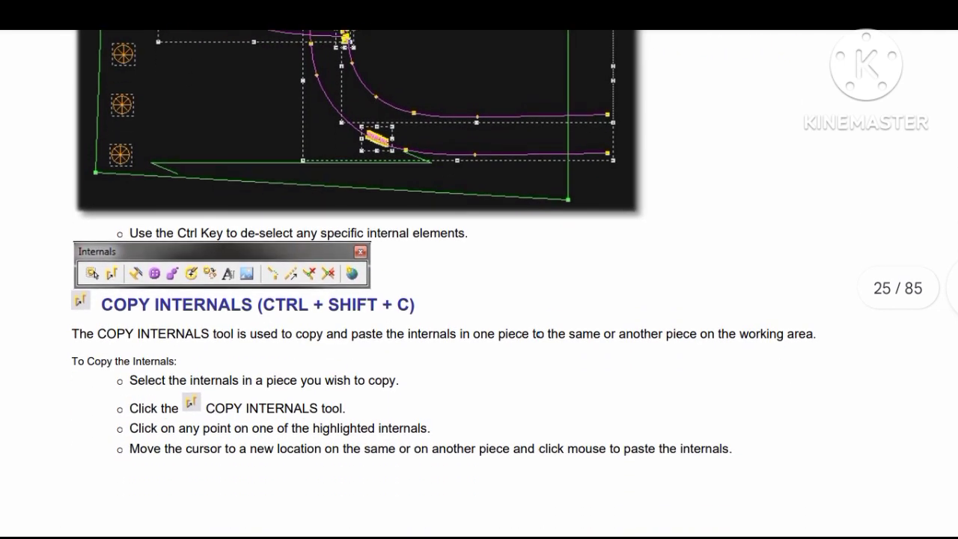
{"action": "scroll", "coordinate": [479, 284], "scroll_direction": "down", "scroll_amount": 3}
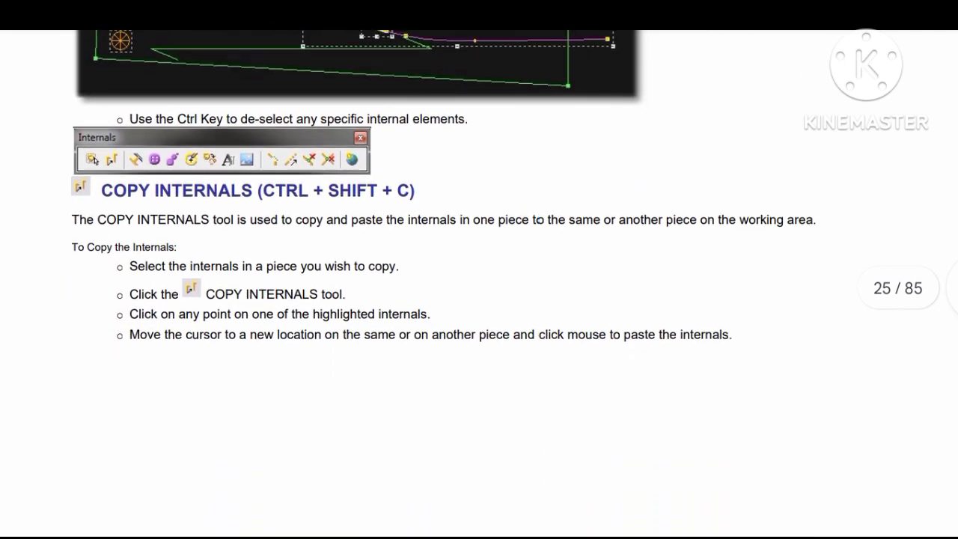
{"action": "scroll", "coordinate": [479, 284], "scroll_direction": "down", "scroll_amount": 4}
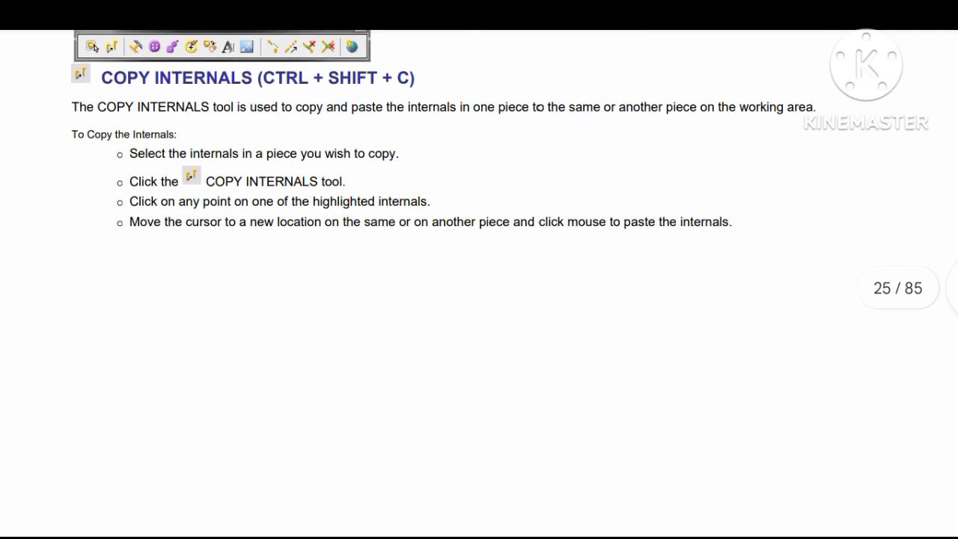
{"action": "scroll", "coordinate": [479, 285], "scroll_direction": "down", "scroll_amount": 10}
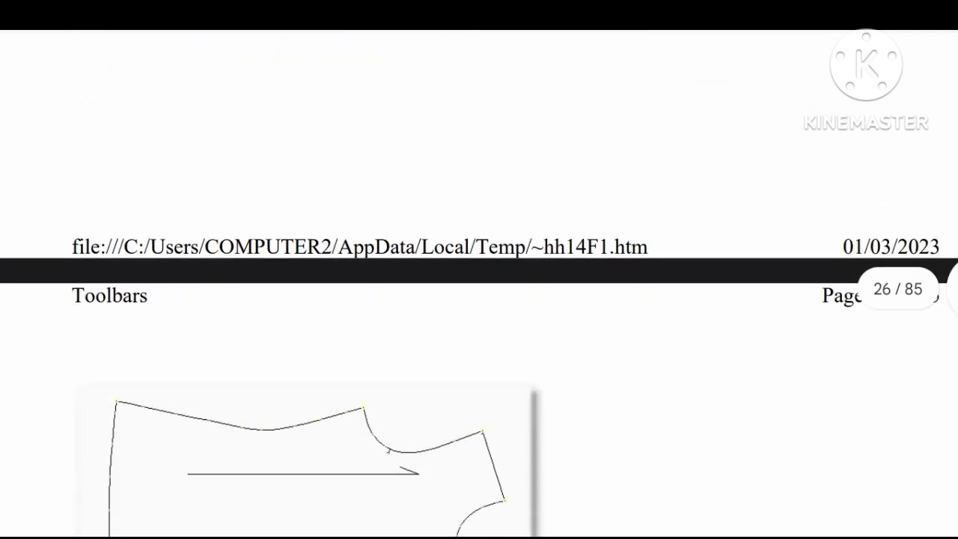
Scroll through page 26's Copy Internals figures to the NOTCH (N) enhancements and Auto Regrade note.
{"action": "scroll", "coordinate": [479, 284], "scroll_direction": "down", "scroll_amount": 7}
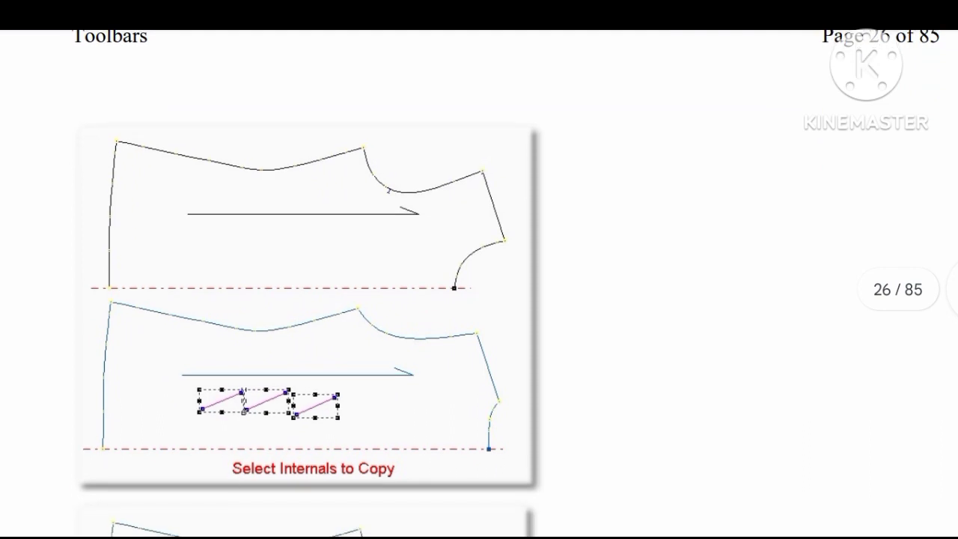
{"action": "scroll", "coordinate": [479, 284], "scroll_direction": "down", "scroll_amount": 3}
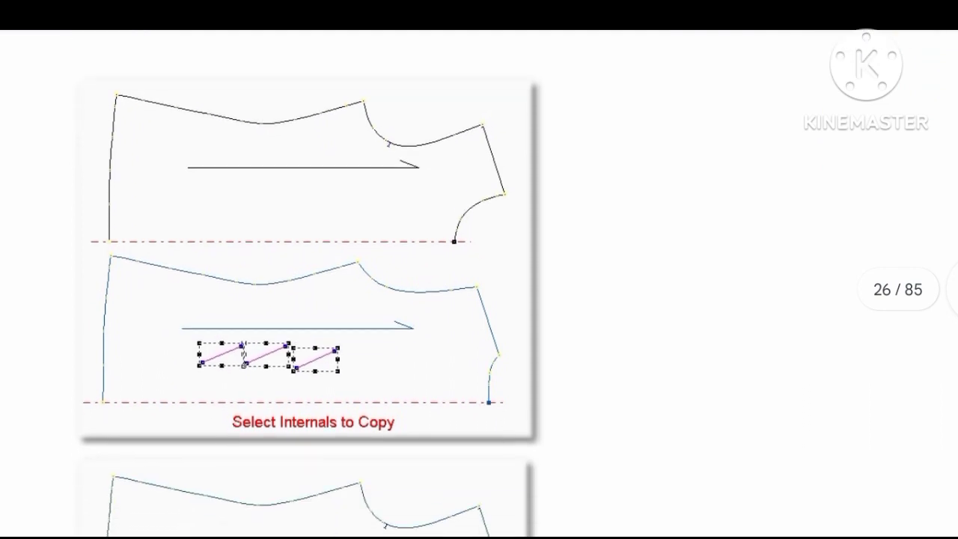
{"action": "scroll", "coordinate": [480, 284], "scroll_direction": "down", "scroll_amount": 4}
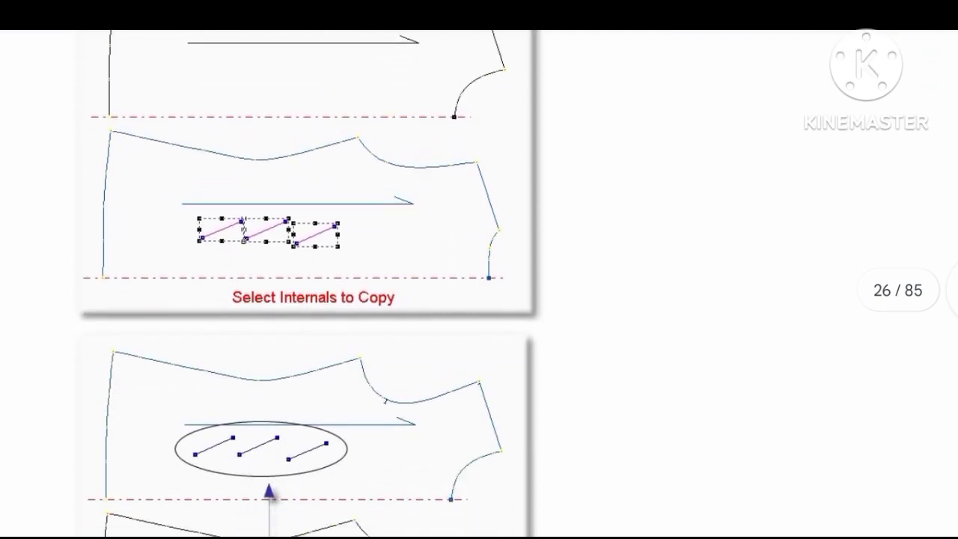
{"action": "scroll", "coordinate": [480, 284], "scroll_direction": "down", "scroll_amount": 6}
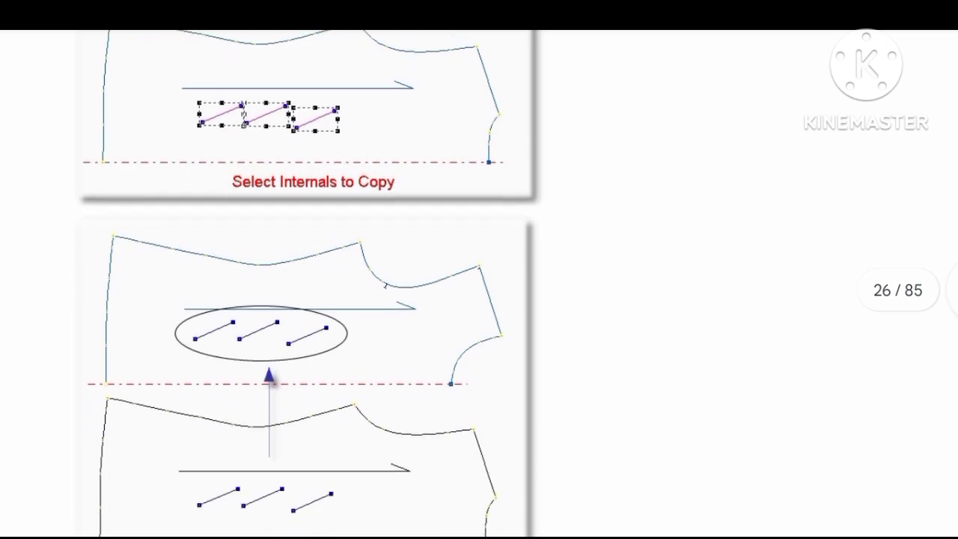
{"action": "scroll", "coordinate": [479, 285], "scroll_direction": "down", "scroll_amount": 4}
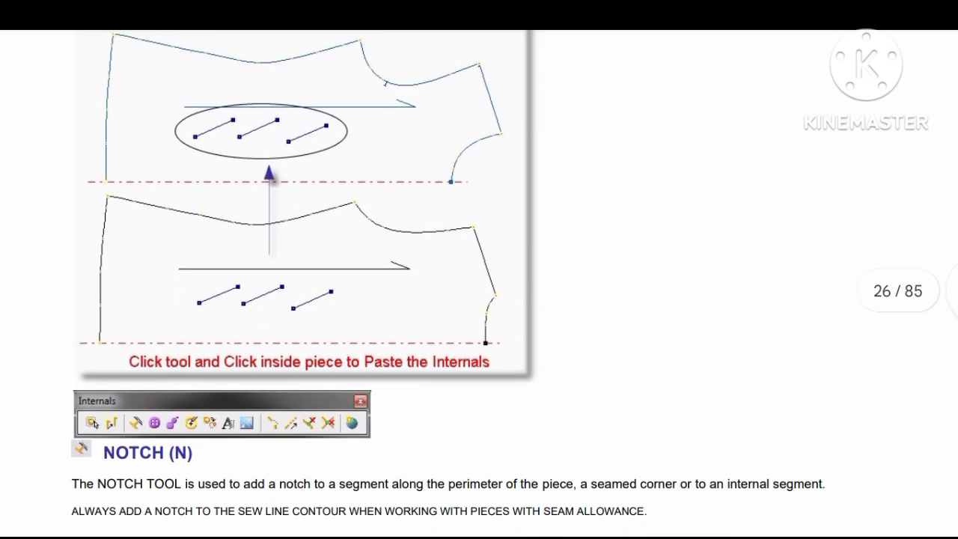
{"action": "scroll", "coordinate": [479, 284], "scroll_direction": "down", "scroll_amount": 3}
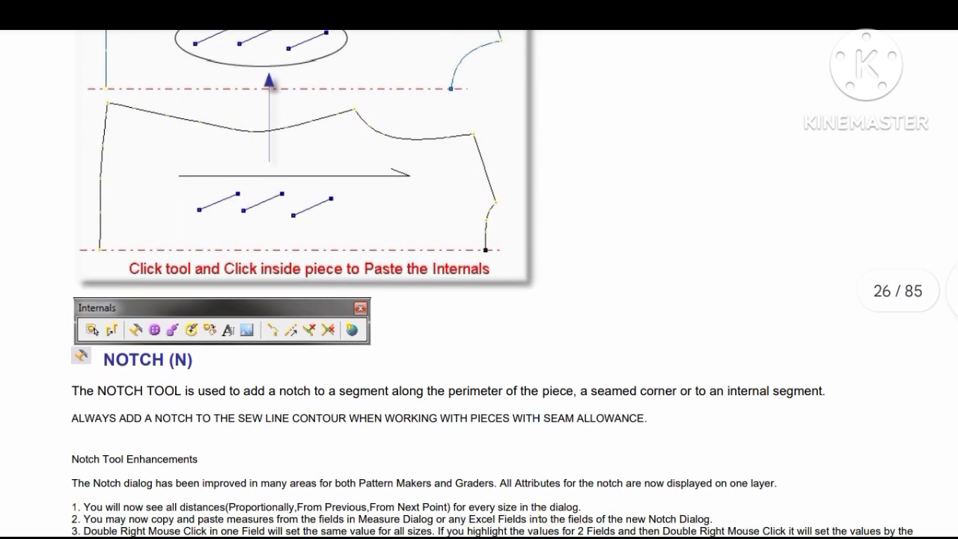
{"action": "scroll", "coordinate": [479, 284], "scroll_direction": "down", "scroll_amount": 4}
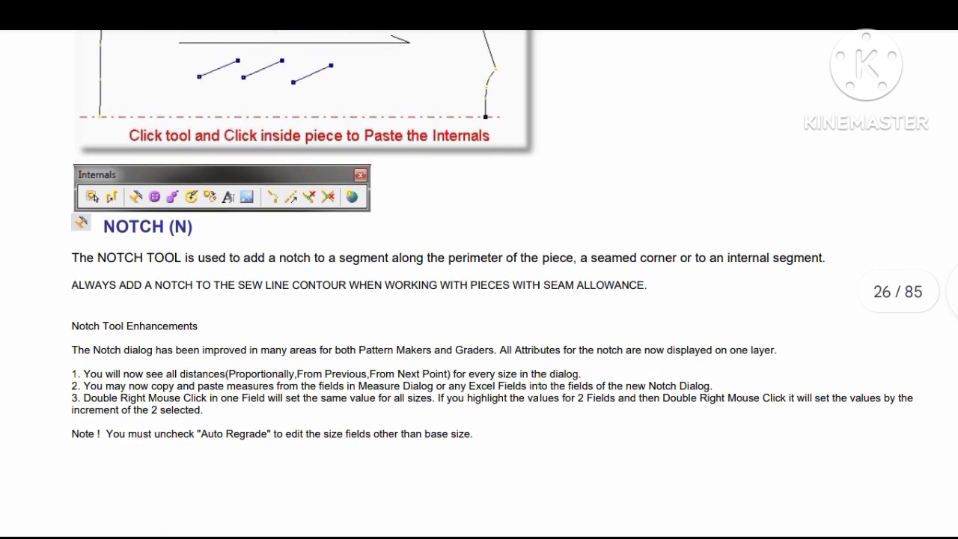
{"action": "scroll", "coordinate": [479, 285], "scroll_direction": "down", "scroll_amount": 1}
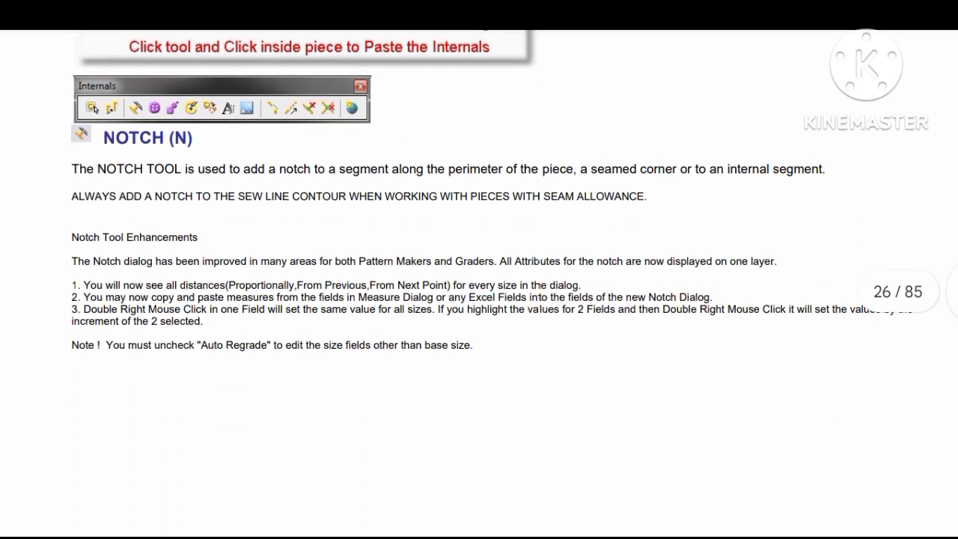
{"action": "scroll", "coordinate": [479, 284], "scroll_direction": "down", "scroll_amount": 7}
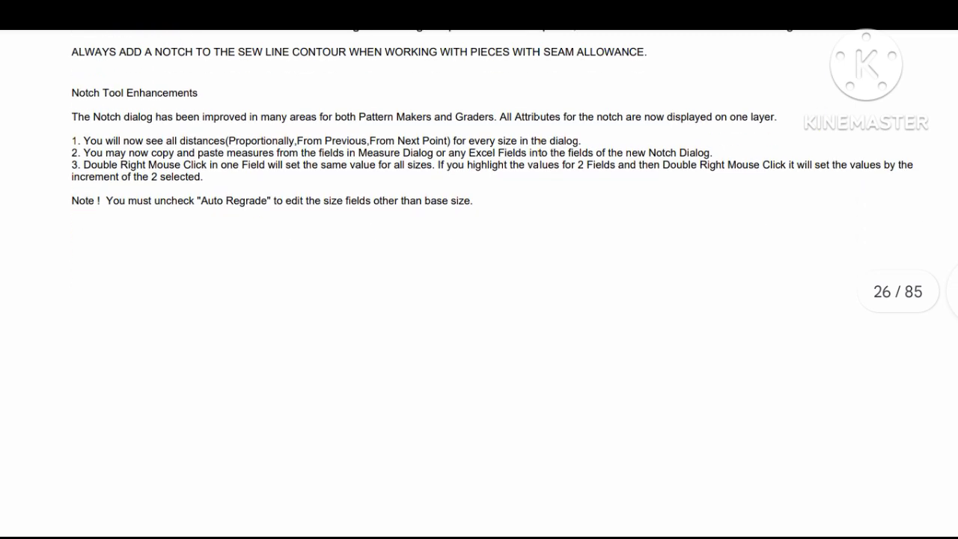
Read page 27's Edit Notch dialog grading examples and AutoRegrade note.
{"action": "scroll", "coordinate": [479, 285], "scroll_direction": "down", "scroll_amount": 11}
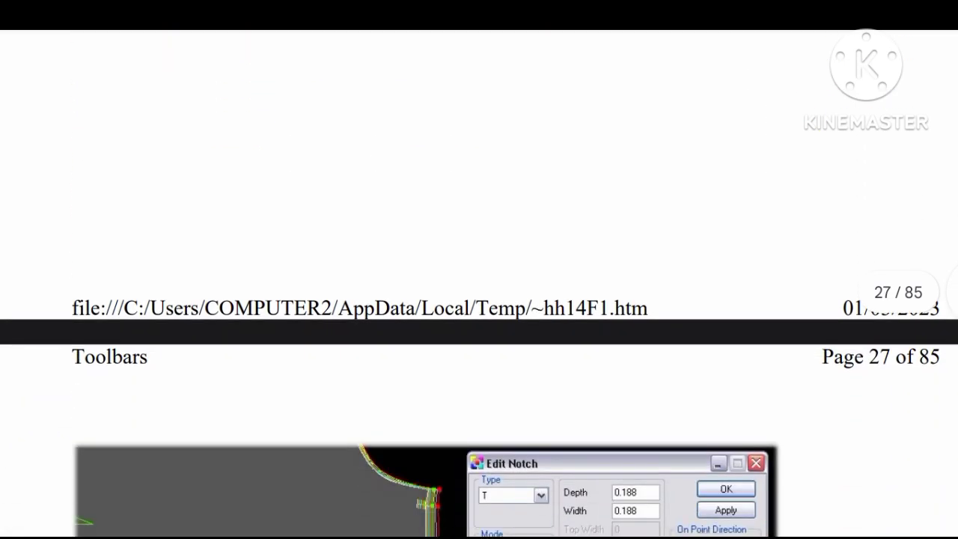
{"action": "scroll", "coordinate": [479, 285], "scroll_direction": "down", "scroll_amount": 2}
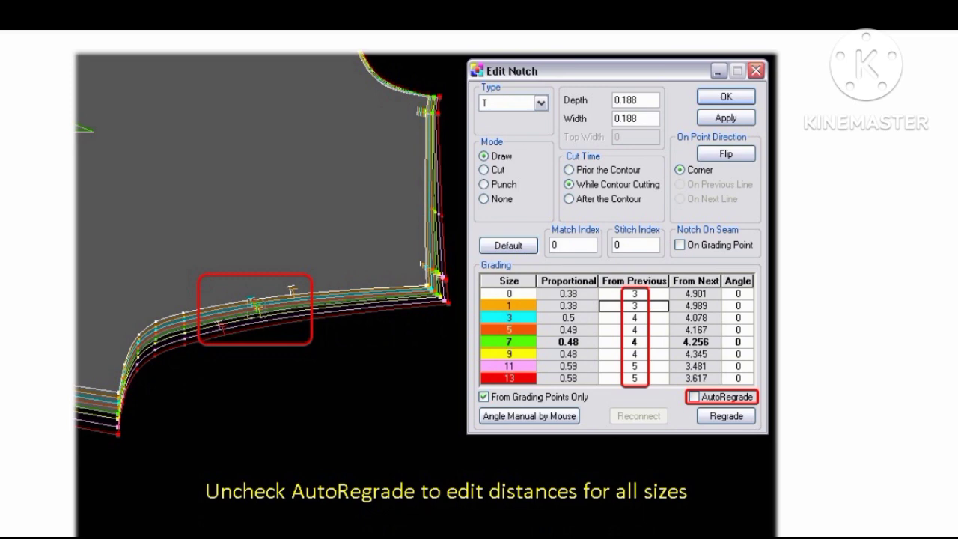
{"action": "scroll", "coordinate": [479, 285], "scroll_direction": "down", "scroll_amount": 4}
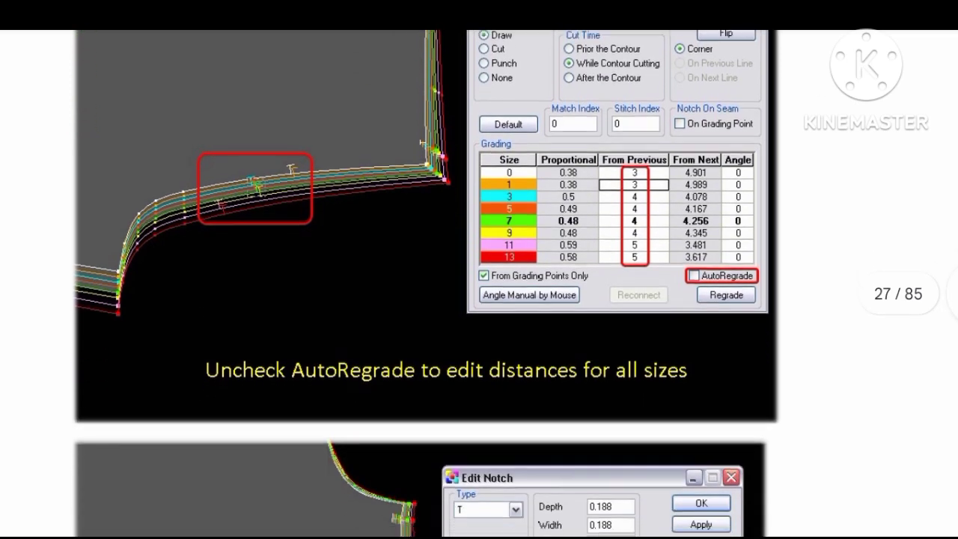
{"action": "scroll", "coordinate": [479, 284], "scroll_direction": "down", "scroll_amount": 3}
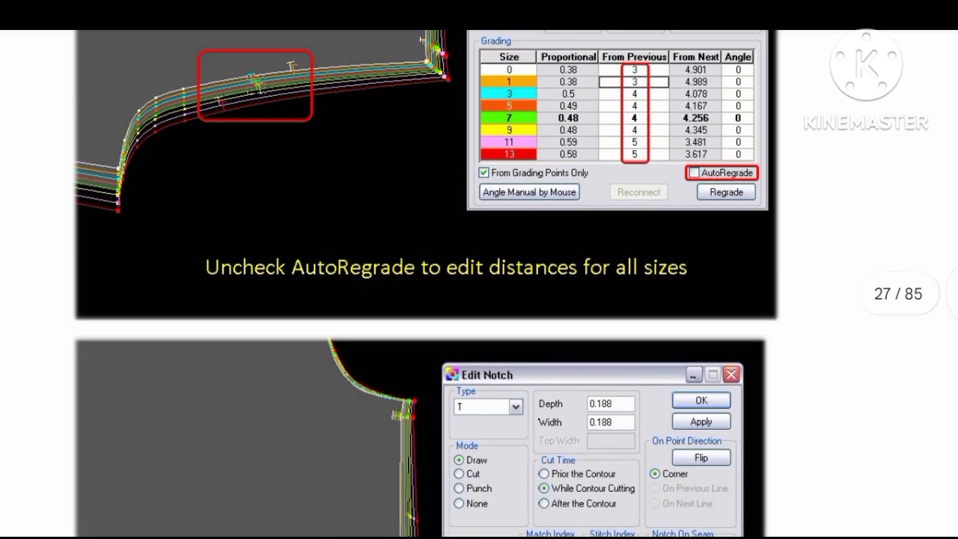
{"action": "scroll", "coordinate": [479, 284], "scroll_direction": "down", "scroll_amount": 4}
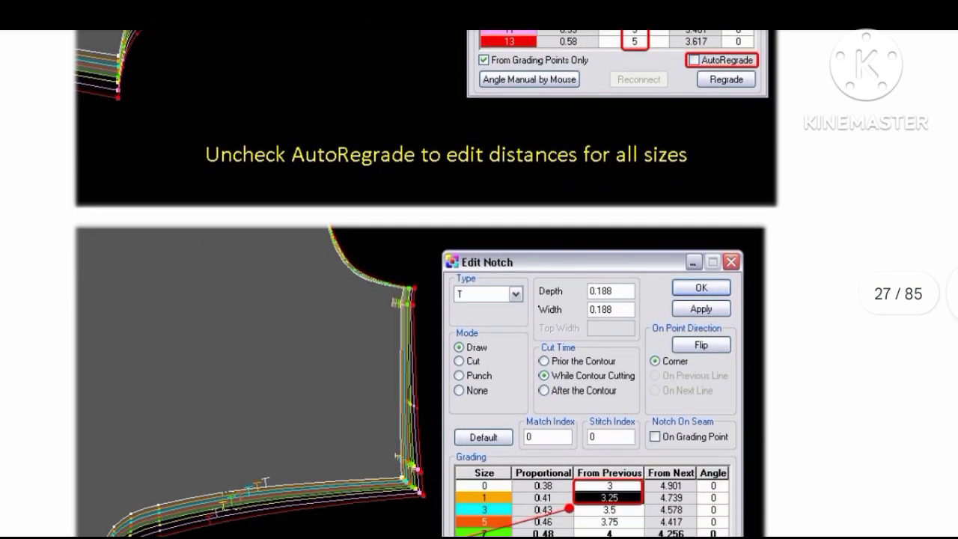
{"action": "scroll", "coordinate": [479, 284], "scroll_direction": "down", "scroll_amount": 6}
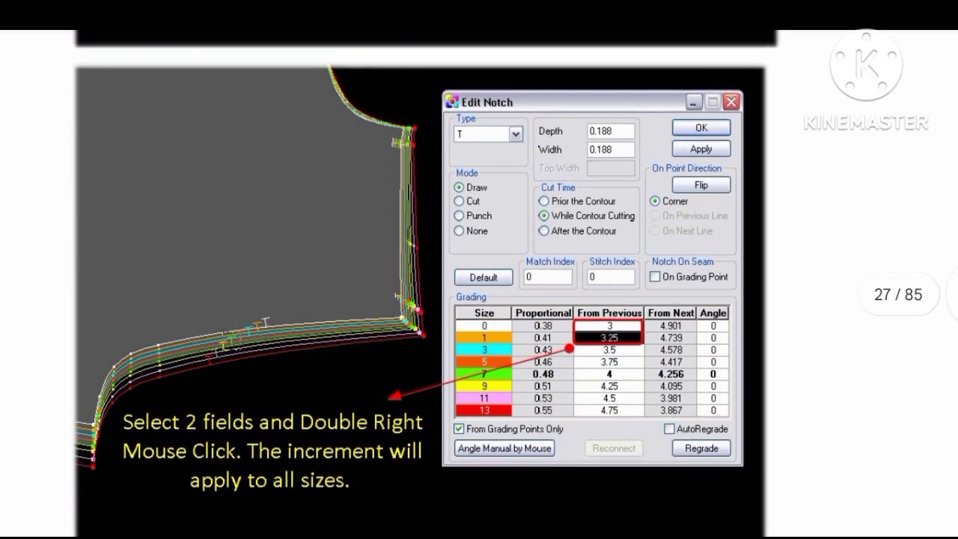
{"action": "scroll", "coordinate": [479, 285], "scroll_direction": "down", "scroll_amount": 4}
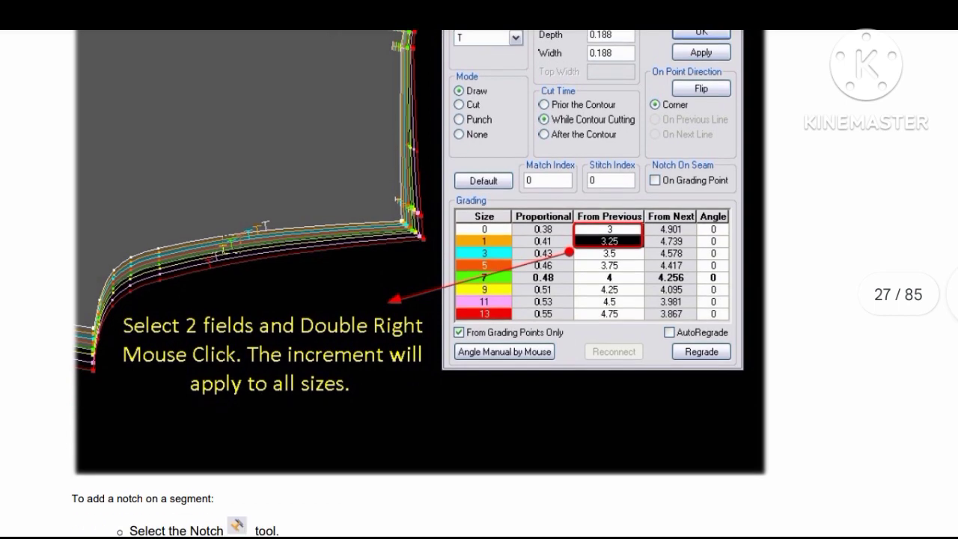
{"action": "scroll", "coordinate": [479, 284], "scroll_direction": "down", "scroll_amount": 6}
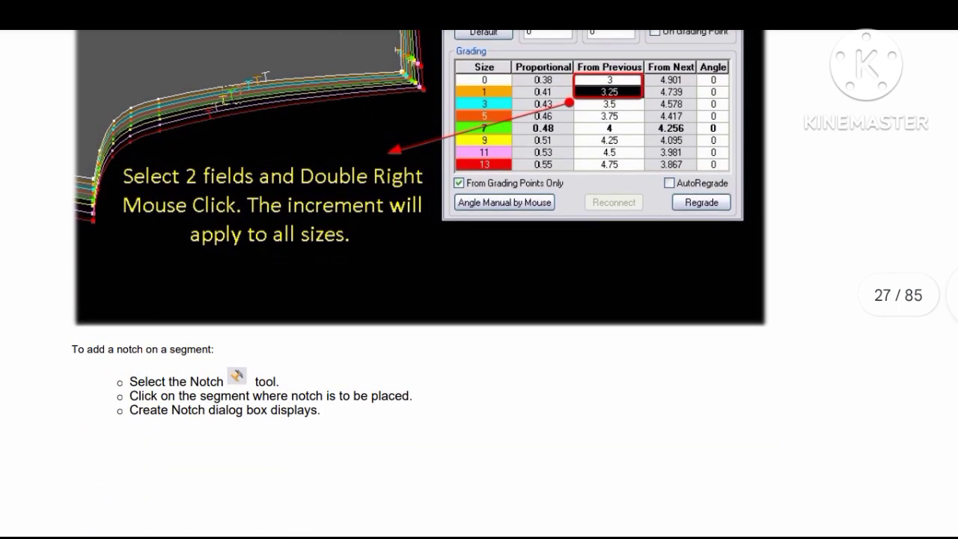
{"action": "scroll", "coordinate": [479, 284], "scroll_direction": "down", "scroll_amount": 7}
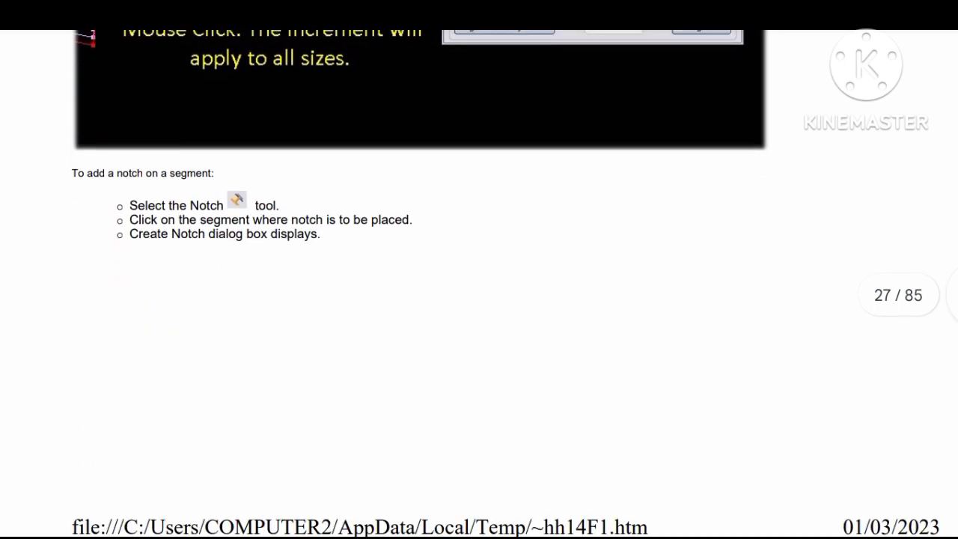
{"action": "scroll", "coordinate": [479, 284], "scroll_direction": "down", "scroll_amount": 7}
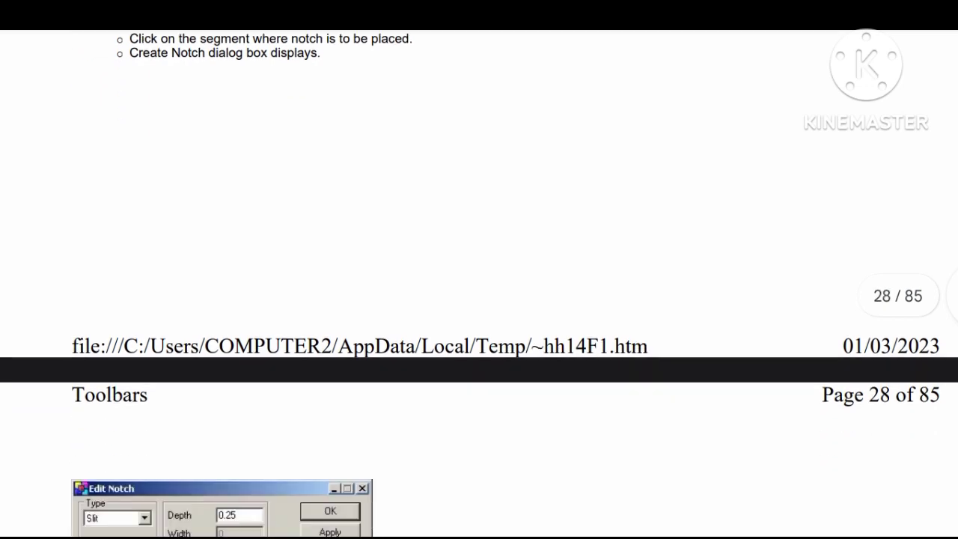
{"action": "scroll", "coordinate": [479, 284], "scroll_direction": "down", "scroll_amount": 16}
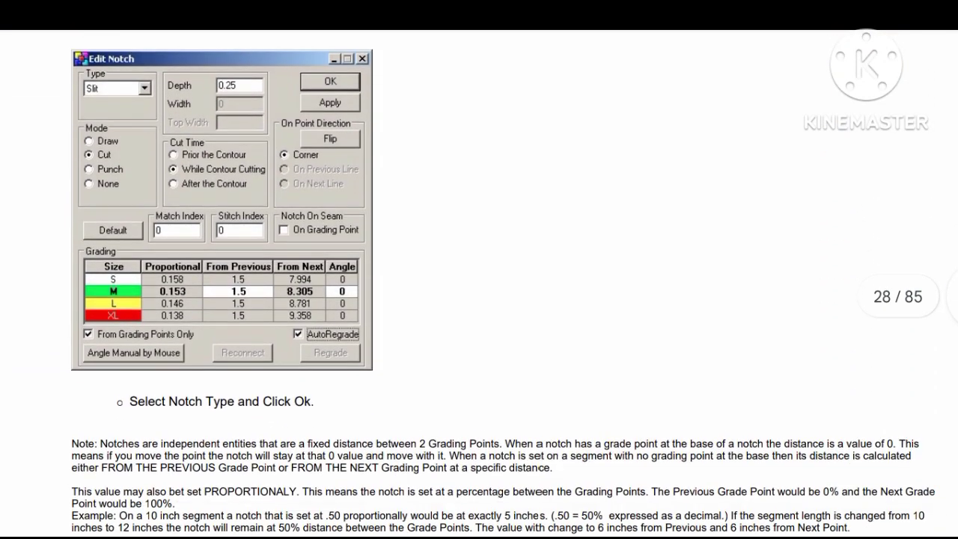
{"action": "scroll", "coordinate": [479, 285], "scroll_direction": "down", "scroll_amount": 2}
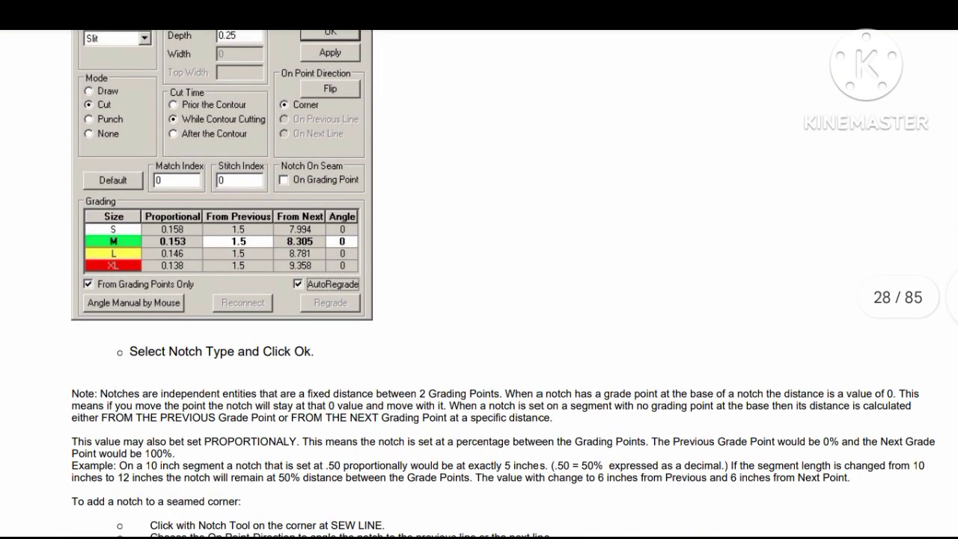
Read page 28's seamed-corner notch steps down to the BUTTON (B) section.
{"action": "scroll", "coordinate": [479, 285], "scroll_direction": "up", "scroll_amount": 2}
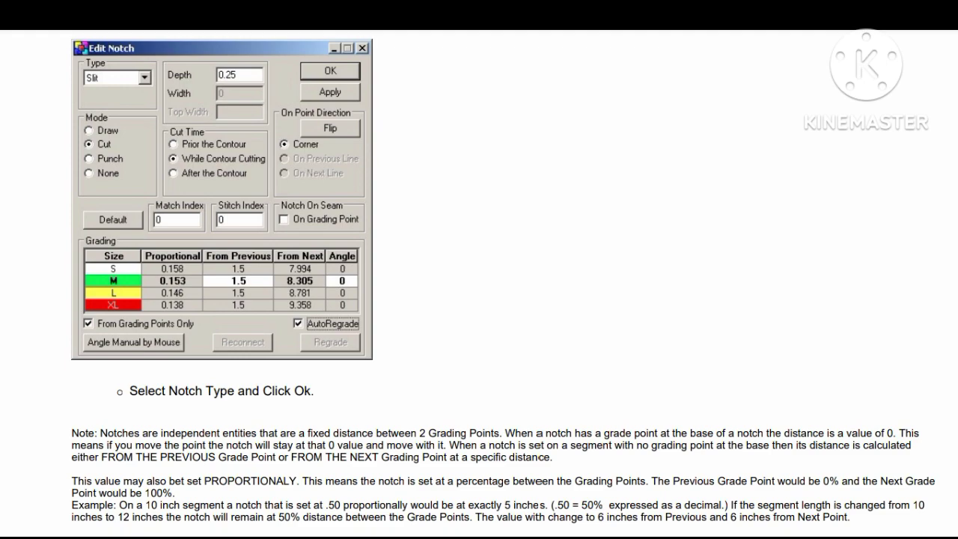
{"action": "scroll", "coordinate": [479, 284], "scroll_direction": "down", "scroll_amount": 6}
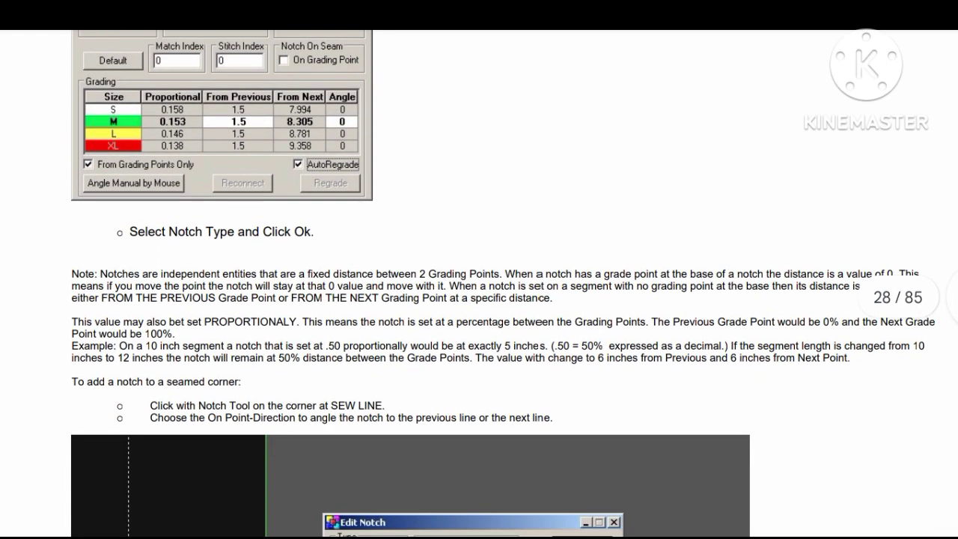
{"action": "scroll", "coordinate": [479, 285], "scroll_direction": "down", "scroll_amount": 5}
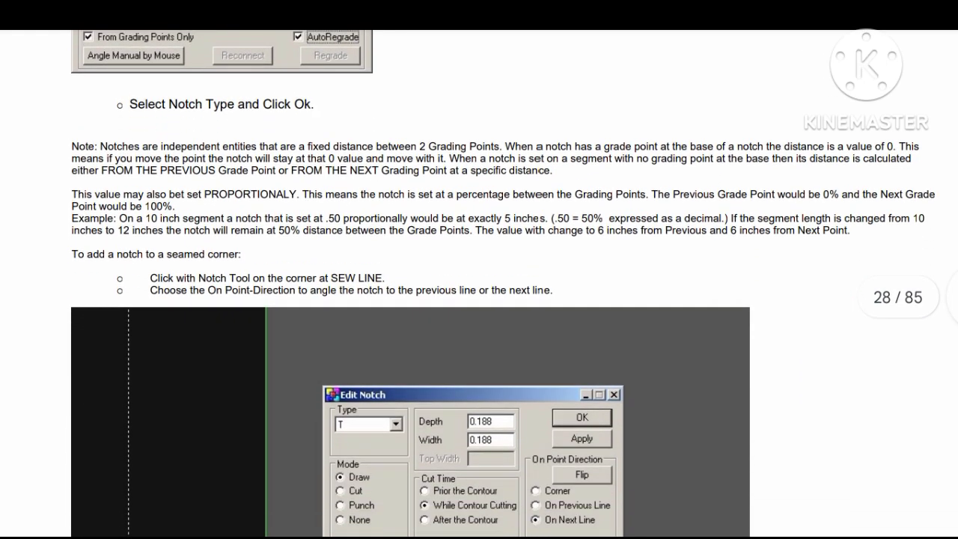
{"action": "scroll", "coordinate": [479, 285], "scroll_direction": "down", "scroll_amount": 3}
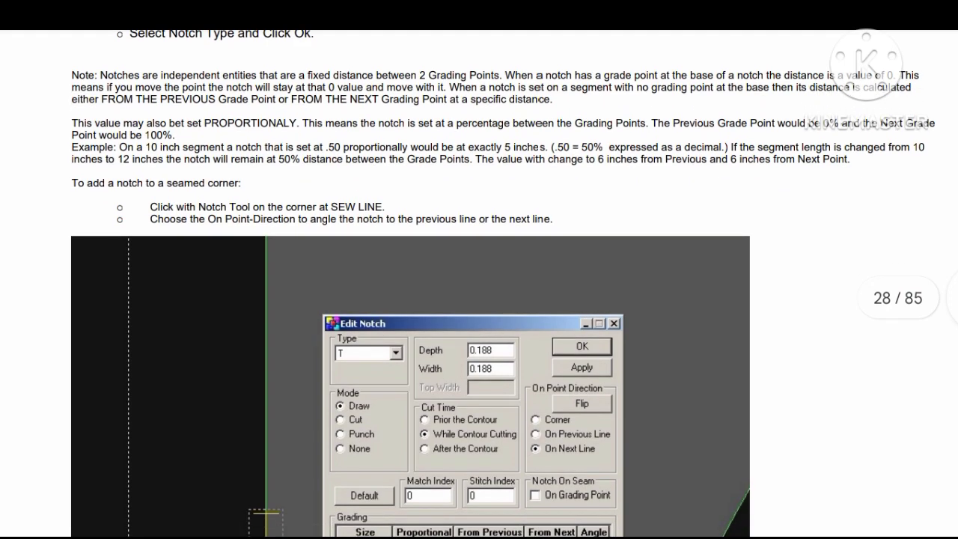
{"action": "scroll", "coordinate": [479, 285], "scroll_direction": "up", "scroll_amount": 1}
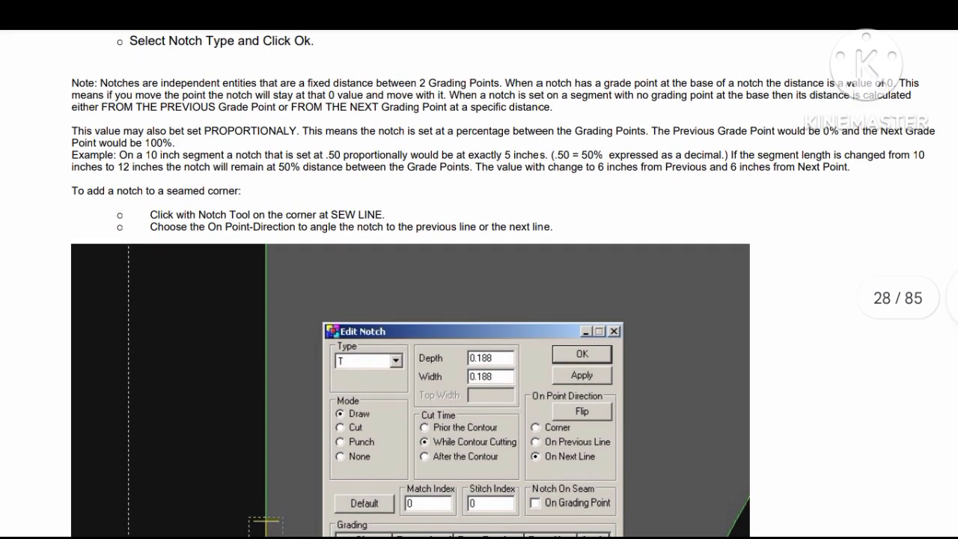
{"action": "scroll", "coordinate": [479, 285], "scroll_direction": "down", "scroll_amount": 4}
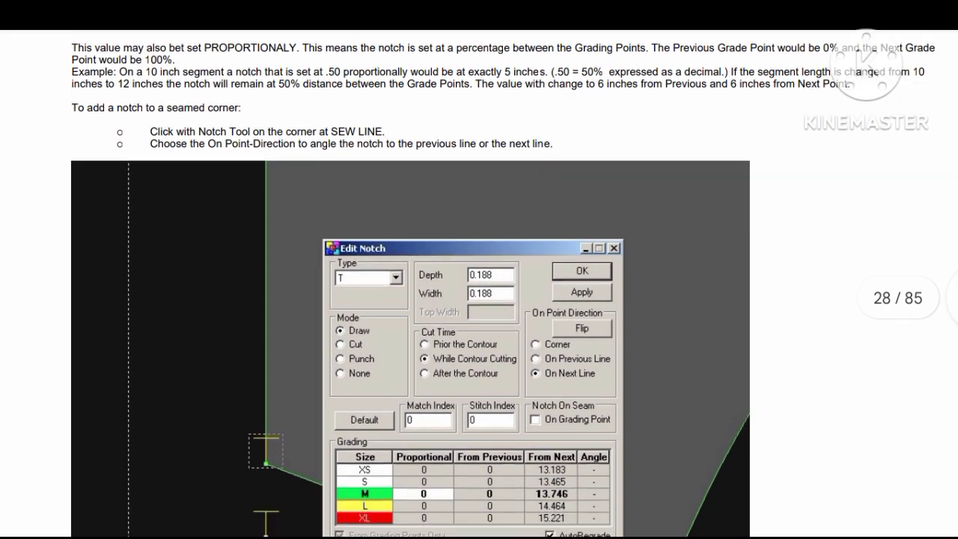
{"action": "scroll", "coordinate": [479, 285], "scroll_direction": "down", "scroll_amount": 4}
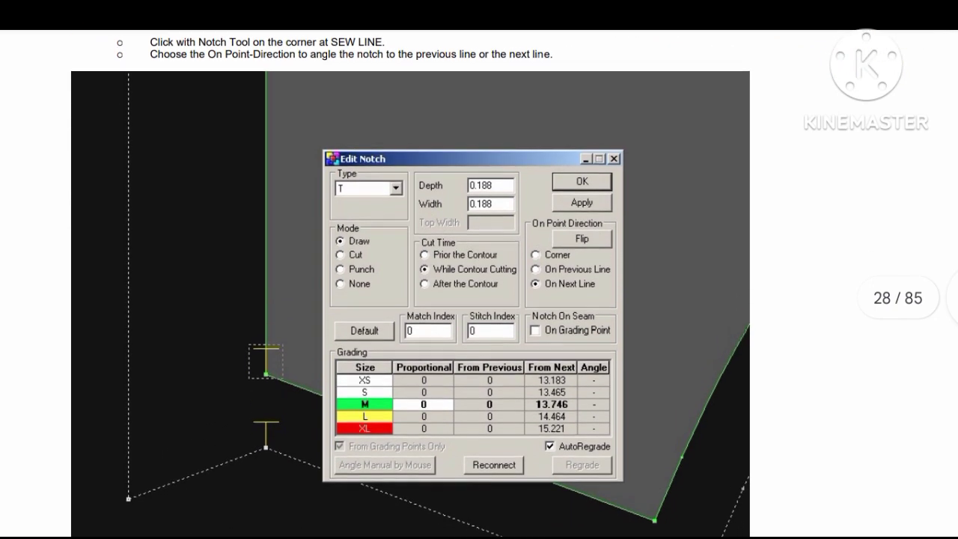
{"action": "scroll", "coordinate": [479, 284], "scroll_direction": "down", "scroll_amount": 3}
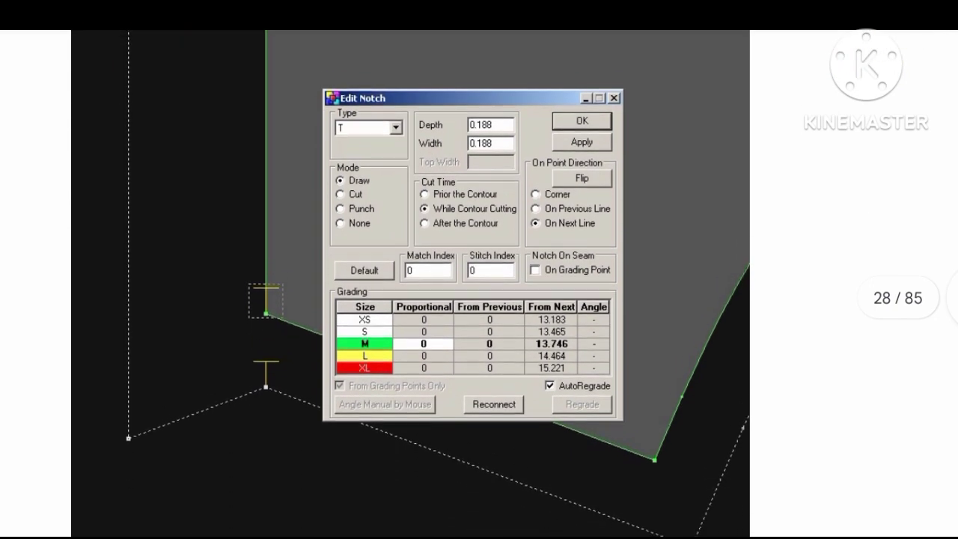
{"action": "scroll", "coordinate": [479, 284], "scroll_direction": "down", "scroll_amount": 4}
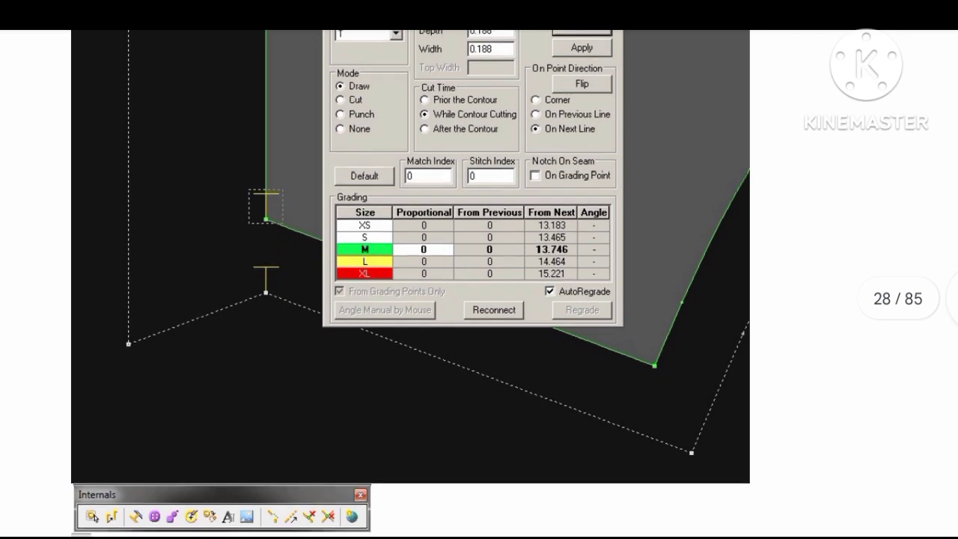
{"action": "scroll", "coordinate": [479, 285], "scroll_direction": "down", "scroll_amount": 5}
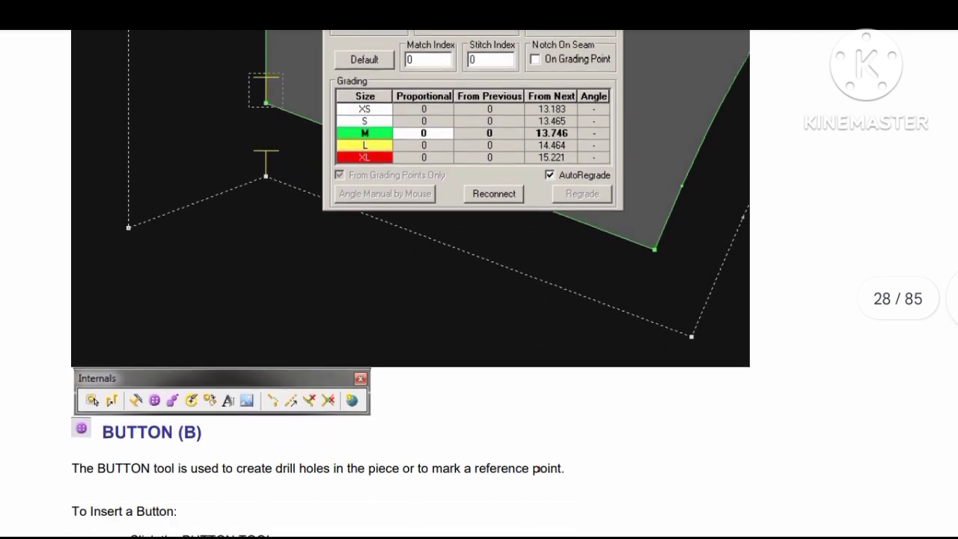
Read the BUTTON section's Button Info dialog and mode legend.
{"action": "scroll", "coordinate": [479, 285], "scroll_direction": "down", "scroll_amount": 4}
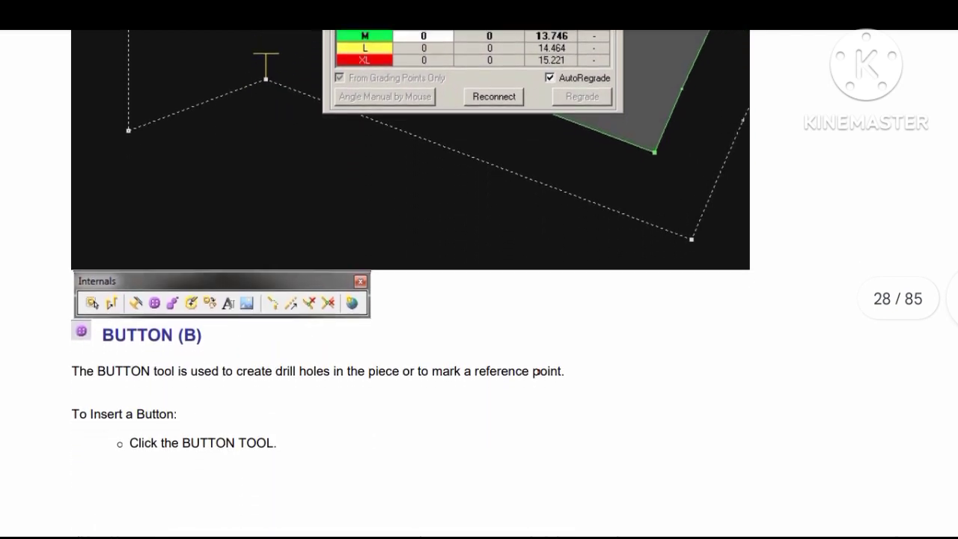
{"action": "scroll", "coordinate": [479, 285], "scroll_direction": "down", "scroll_amount": 4}
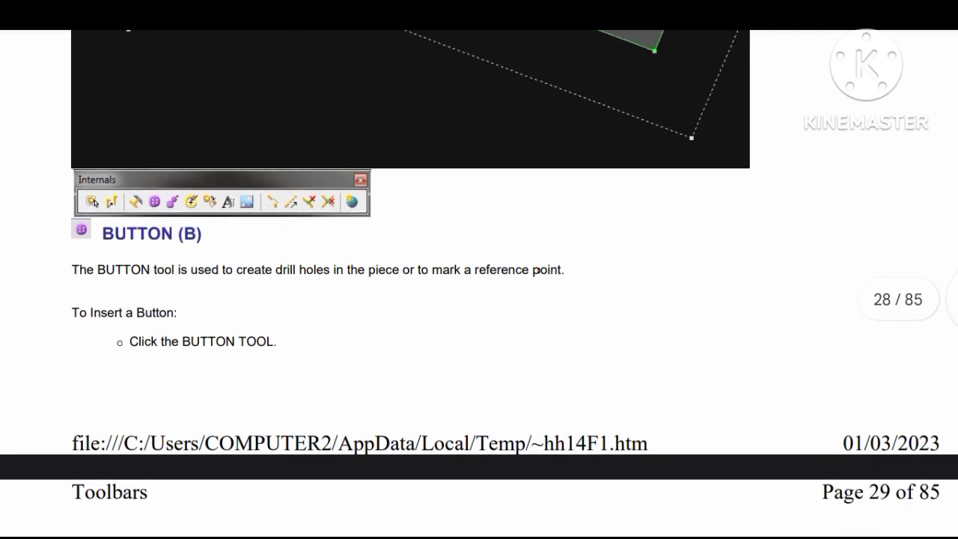
{"action": "scroll", "coordinate": [479, 285], "scroll_direction": "down", "scroll_amount": 4}
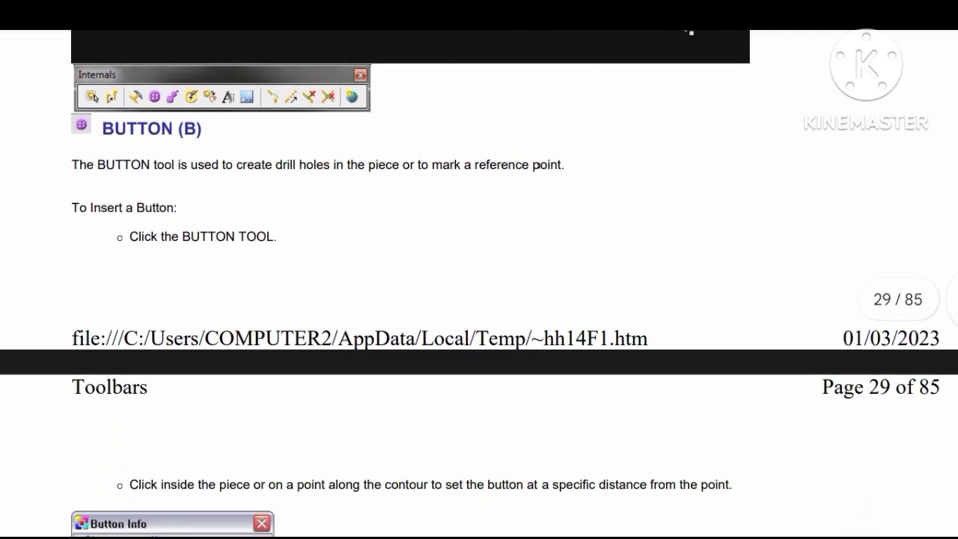
{"action": "scroll", "coordinate": [479, 284], "scroll_direction": "down", "scroll_amount": 3}
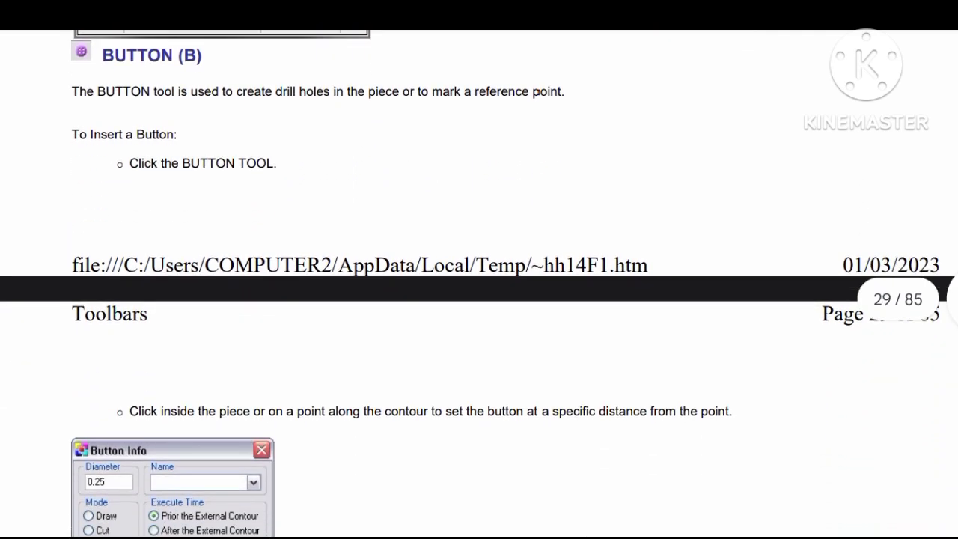
{"action": "scroll", "coordinate": [479, 285], "scroll_direction": "down", "scroll_amount": 4}
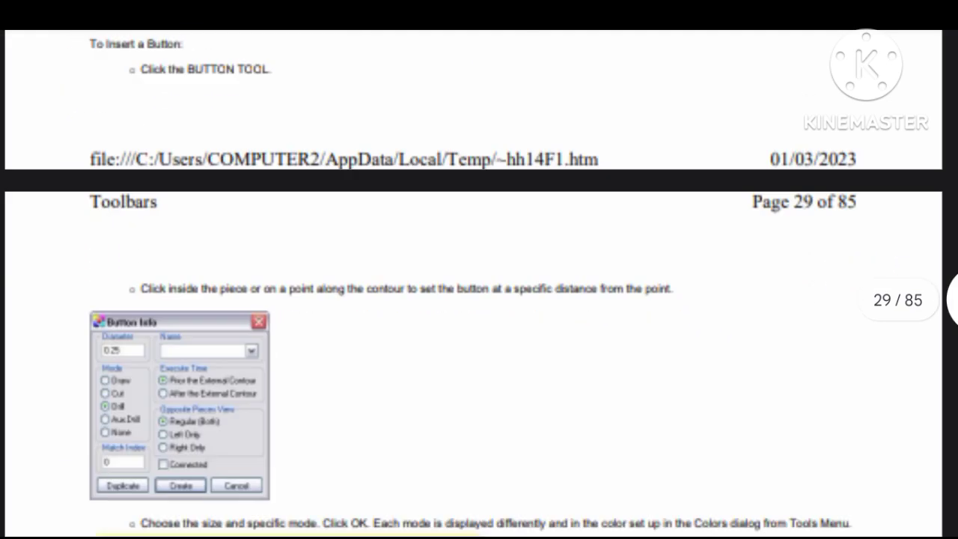
{"action": "scroll", "coordinate": [927, 250], "scroll_direction": "up", "scroll_amount": 3}
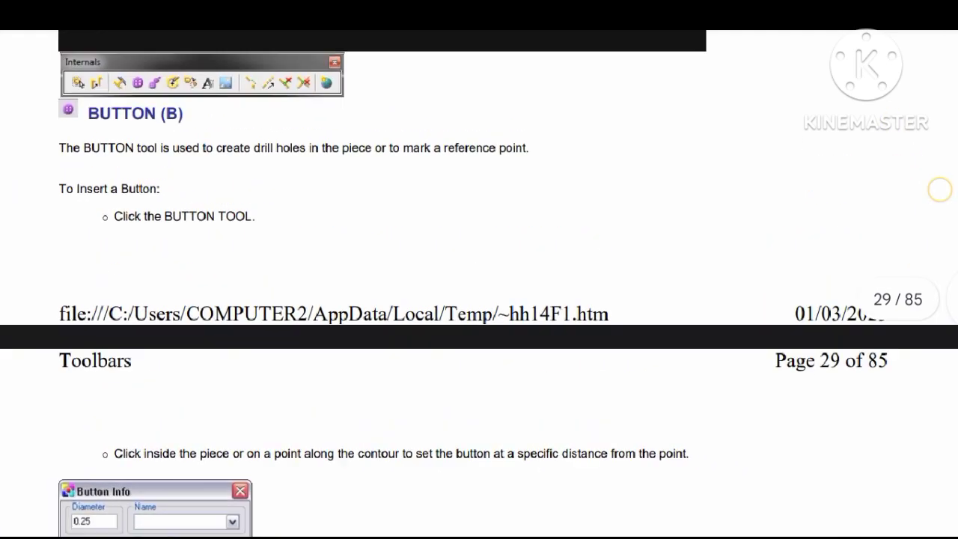
{"action": "scroll", "coordinate": [917, 168], "scroll_direction": "up", "scroll_amount": 2}
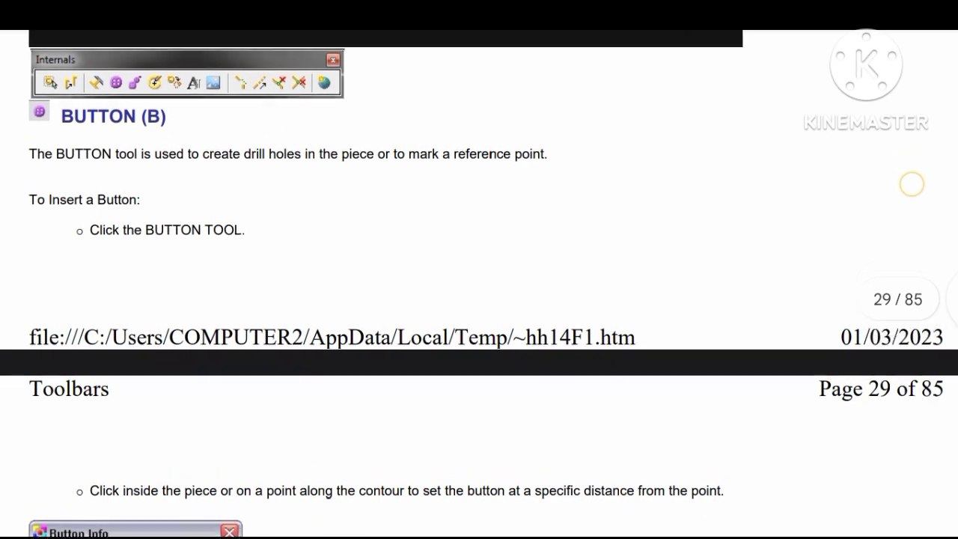
{"action": "scroll", "coordinate": [936, 240], "scroll_direction": "down", "scroll_amount": 2}
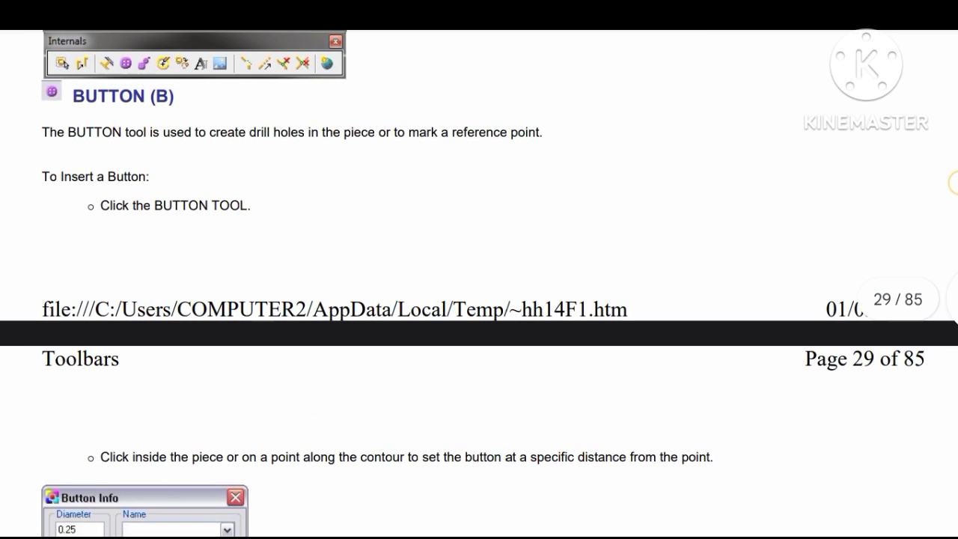
{"action": "scroll", "coordinate": [479, 270], "scroll_direction": "down", "scroll_amount": 3}
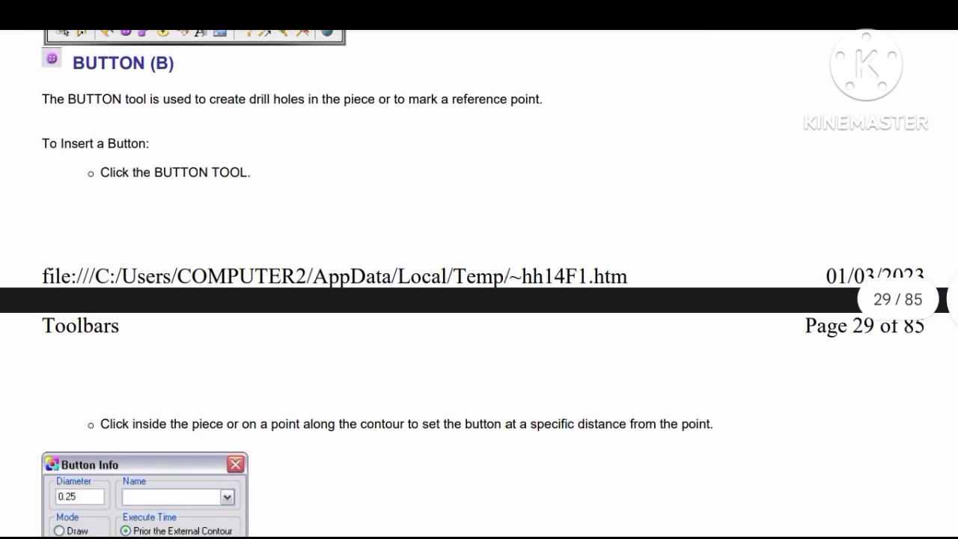
{"action": "scroll", "coordinate": [479, 269], "scroll_direction": "down", "scroll_amount": 3}
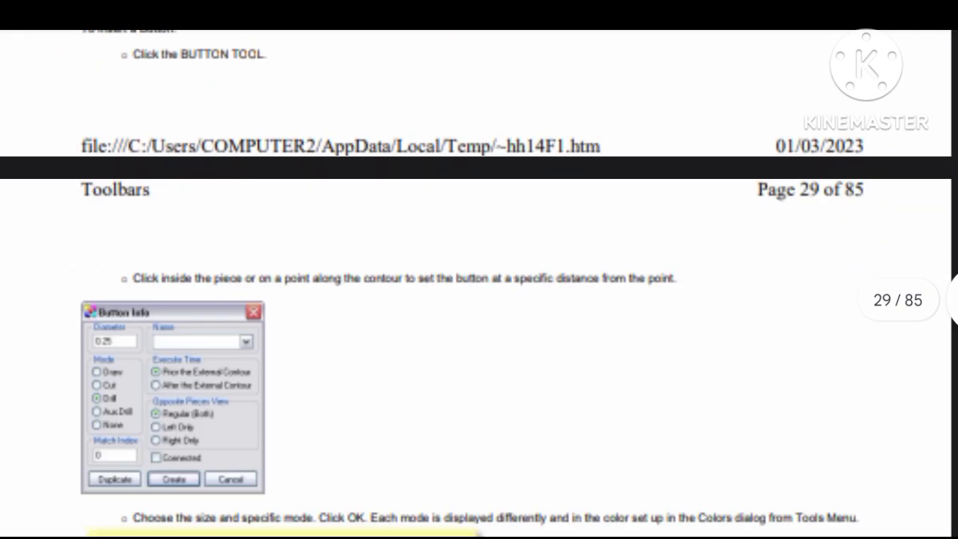
Read the Duplicate buttons example down to the MULTI BUTTONS heading on page 29.
{"action": "scroll", "coordinate": [479, 269], "scroll_direction": "up", "scroll_amount": 1}
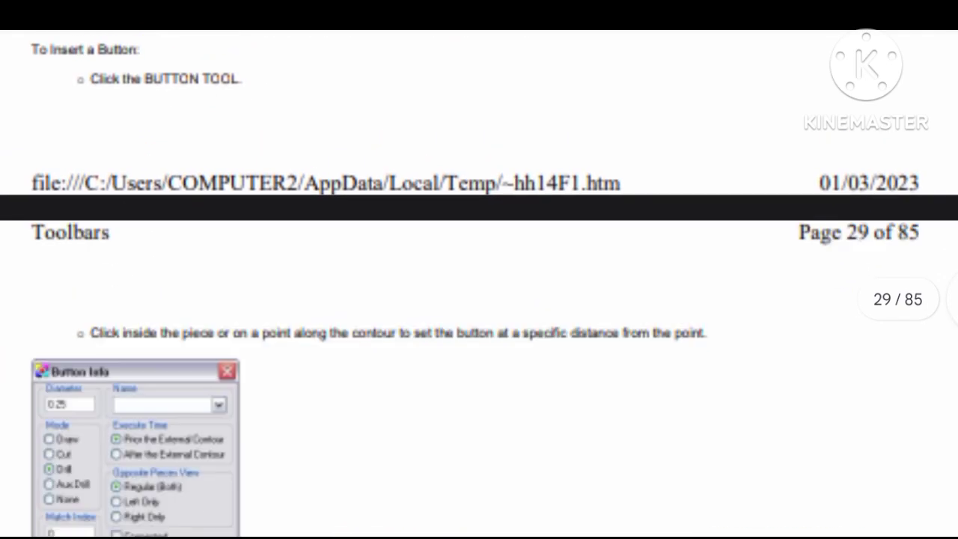
{"action": "scroll", "coordinate": [479, 270], "scroll_direction": "down", "scroll_amount": 1}
{"action": "scroll", "coordinate": [480, 270], "scroll_direction": "down", "scroll_amount": 6}
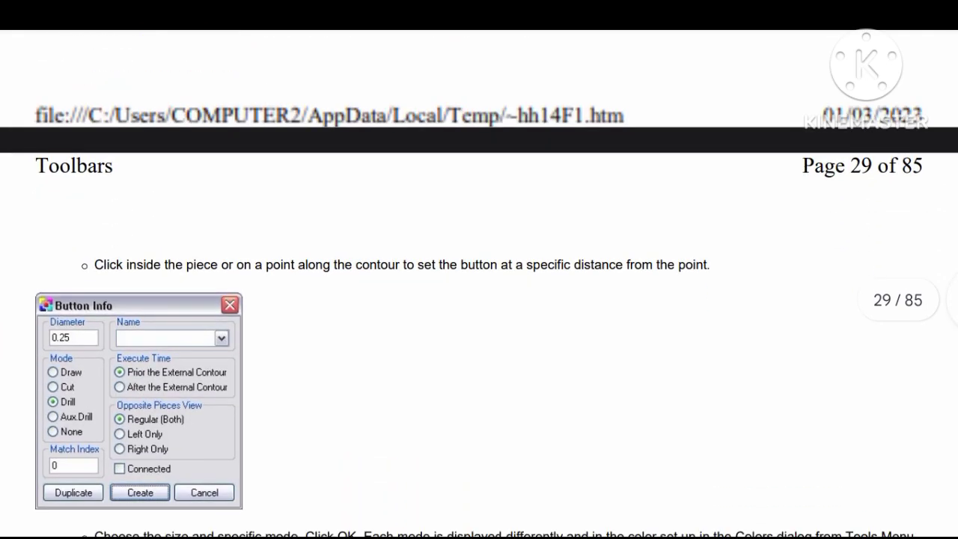
{"action": "scroll", "coordinate": [479, 270], "scroll_direction": "down", "scroll_amount": 3}
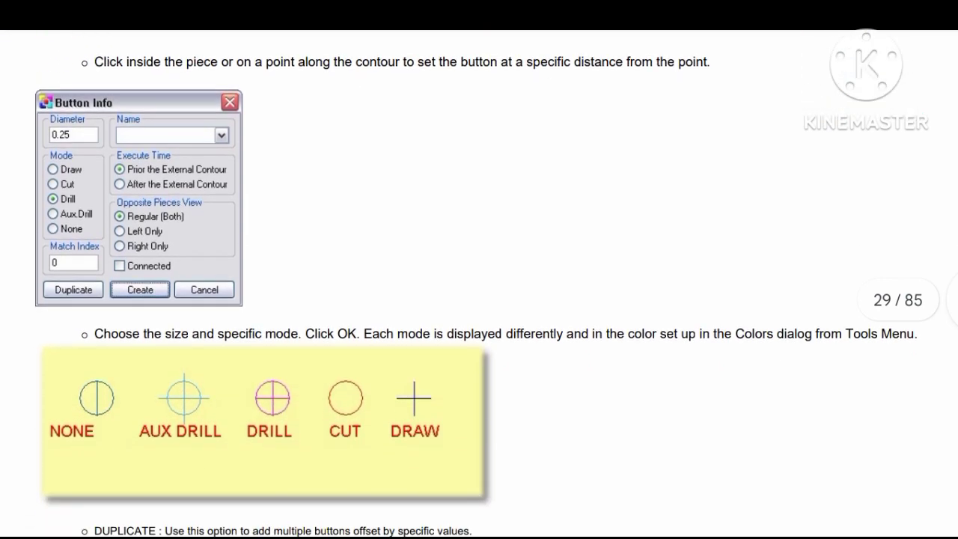
{"action": "scroll", "coordinate": [480, 270], "scroll_direction": "down", "scroll_amount": 5}
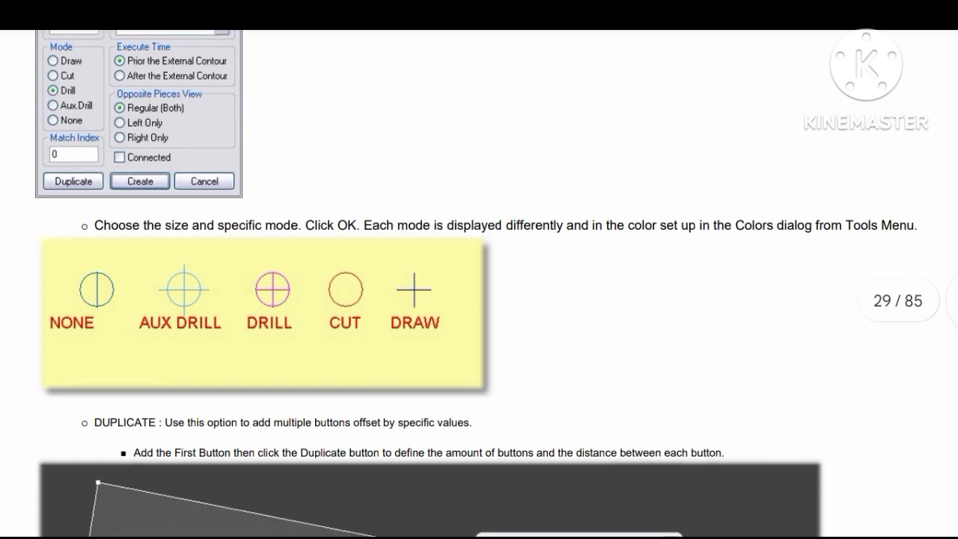
{"action": "scroll", "coordinate": [479, 269], "scroll_direction": "down", "scroll_amount": 4}
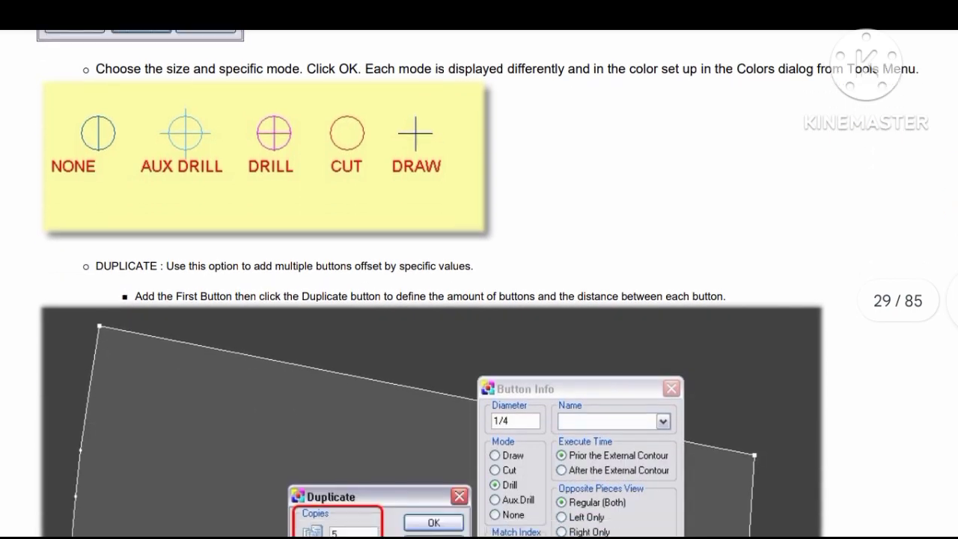
{"action": "scroll", "coordinate": [480, 270], "scroll_direction": "down", "scroll_amount": 5}
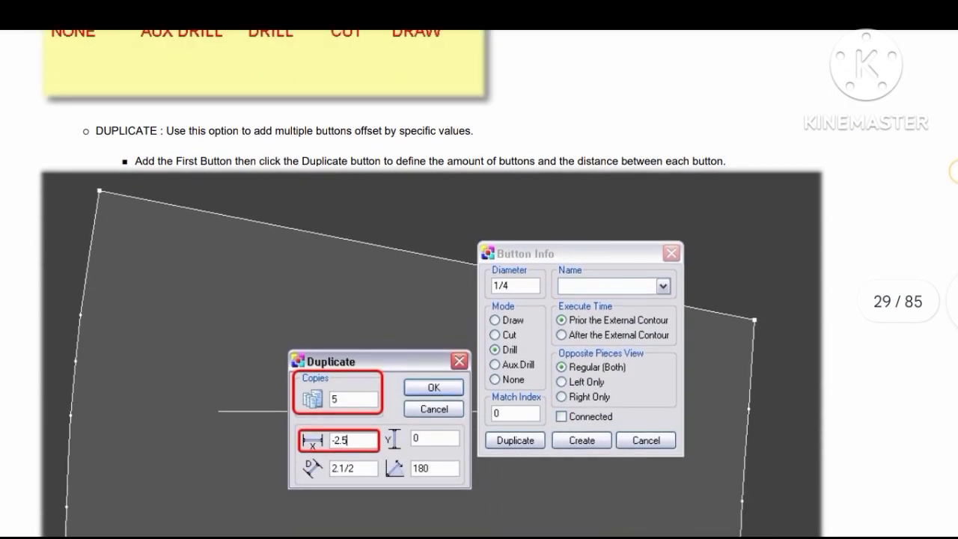
{"action": "scroll", "coordinate": [479, 270], "scroll_direction": "down", "scroll_amount": 5}
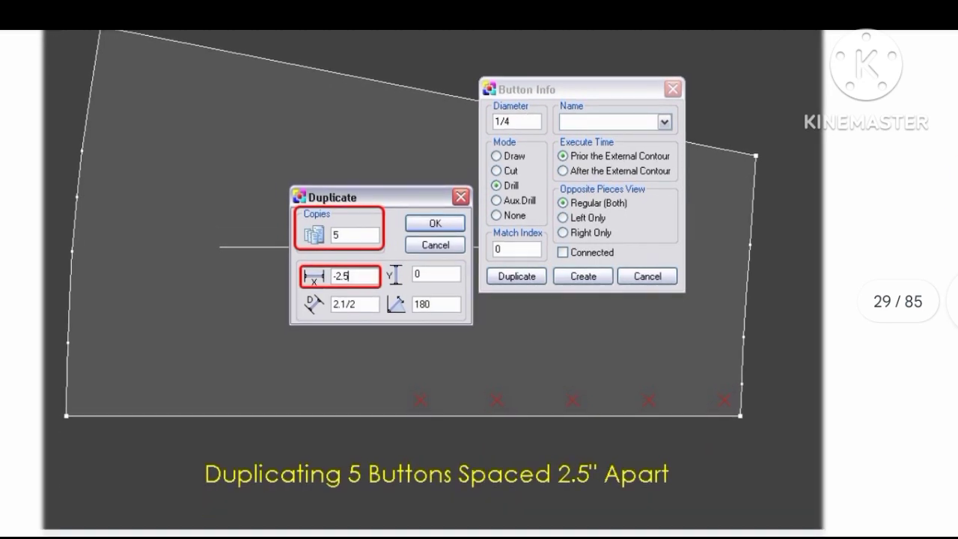
{"action": "scroll", "coordinate": [479, 270], "scroll_direction": "down", "scroll_amount": 3}
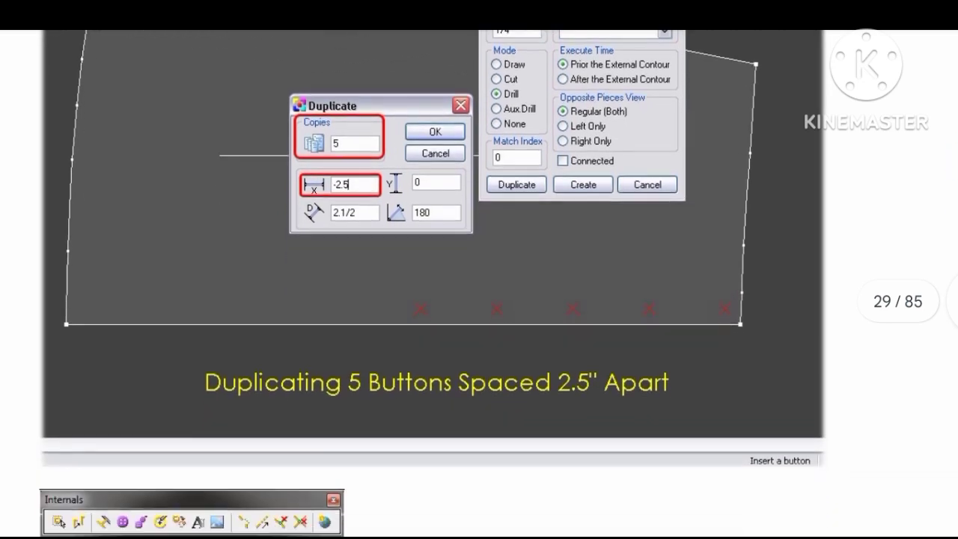
{"action": "scroll", "coordinate": [479, 269], "scroll_direction": "down", "scroll_amount": 3}
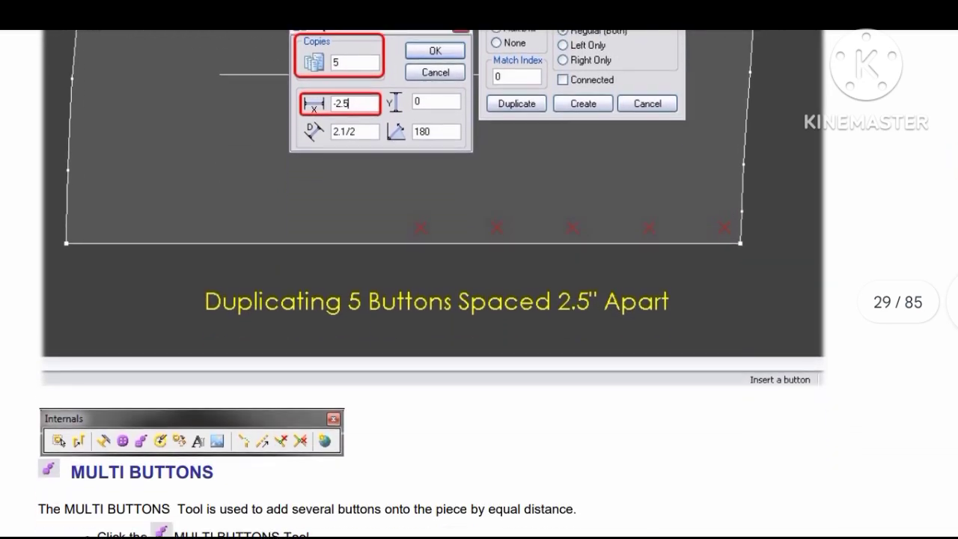
Scroll to page 30's Multi Button dialog steps and the buttoned yellow piece example.
{"action": "scroll", "coordinate": [479, 269], "scroll_direction": "down", "scroll_amount": 5}
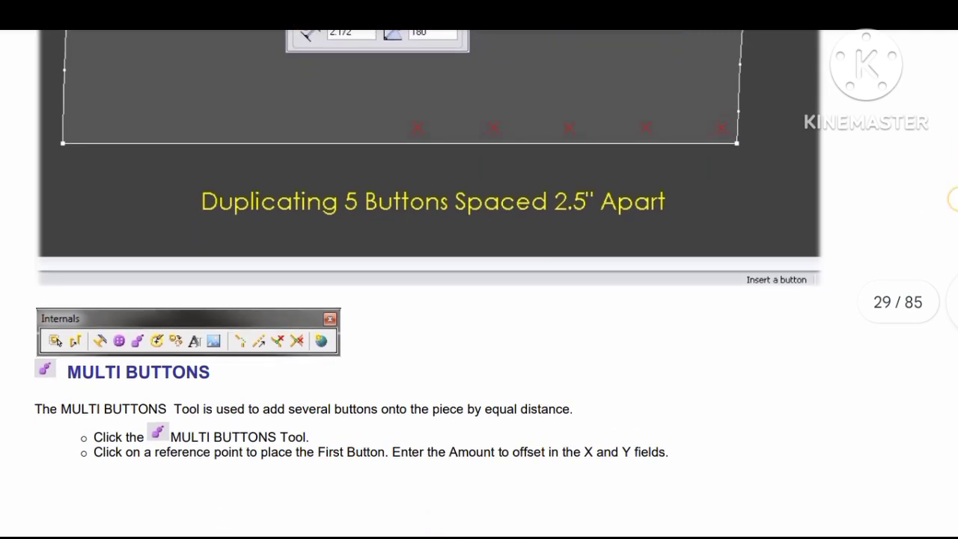
{"action": "scroll", "coordinate": [480, 269], "scroll_direction": "down", "scroll_amount": 4}
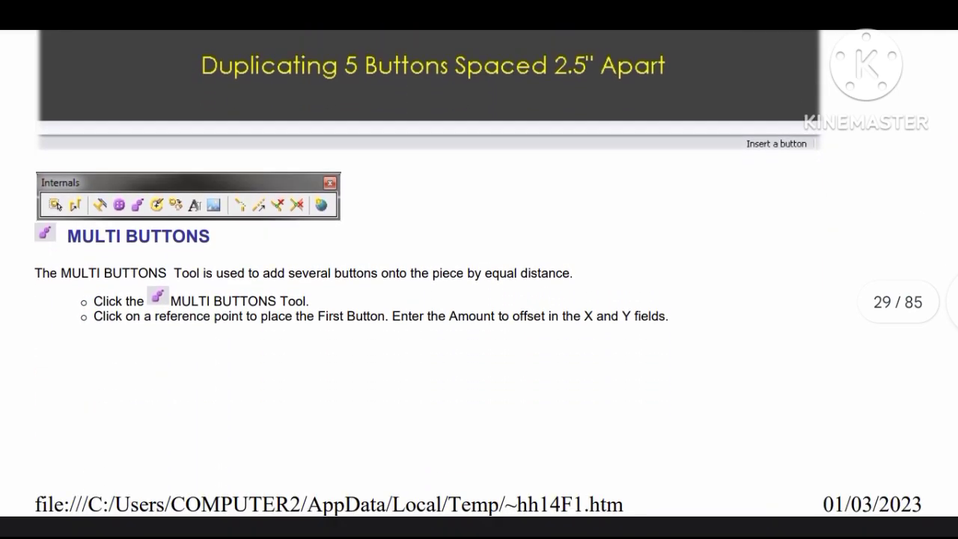
{"action": "scroll", "coordinate": [479, 269], "scroll_direction": "down", "scroll_amount": 3}
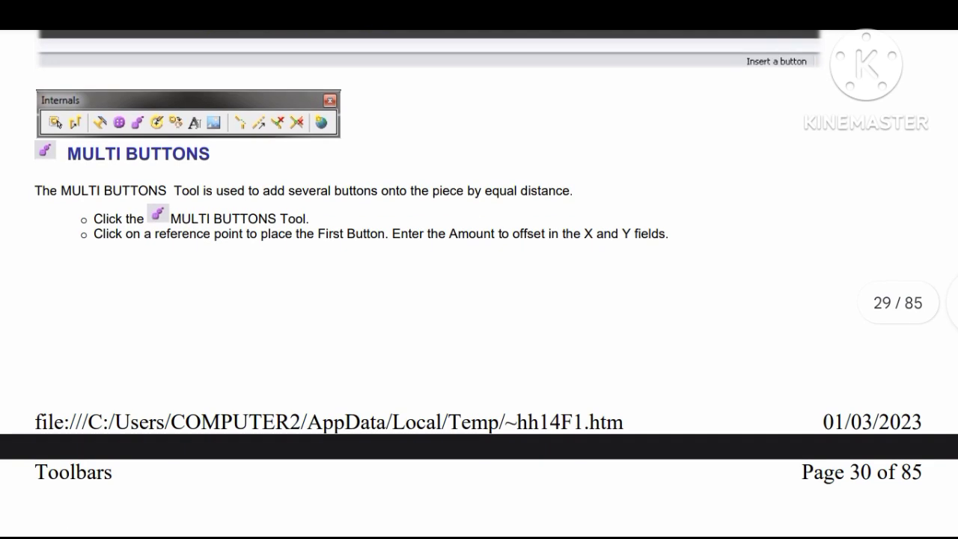
{"action": "scroll", "coordinate": [479, 270], "scroll_direction": "down", "scroll_amount": 10}
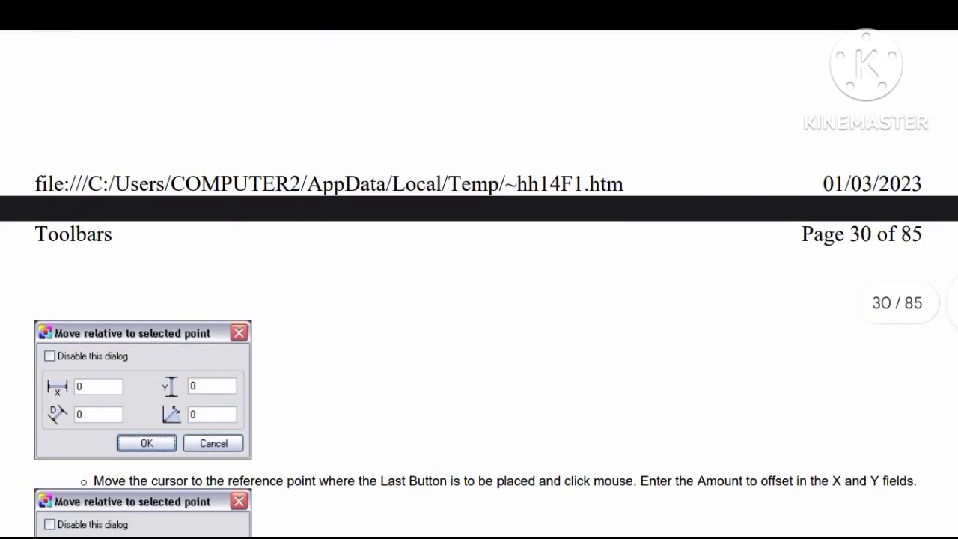
{"action": "scroll", "coordinate": [480, 269], "scroll_direction": "down", "scroll_amount": 6}
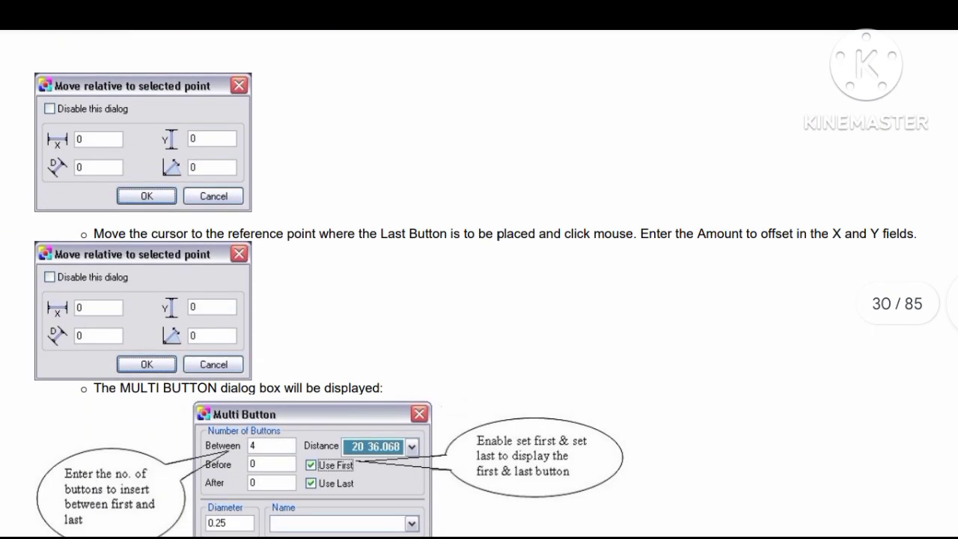
{"action": "scroll", "coordinate": [479, 269], "scroll_direction": "down", "scroll_amount": 2}
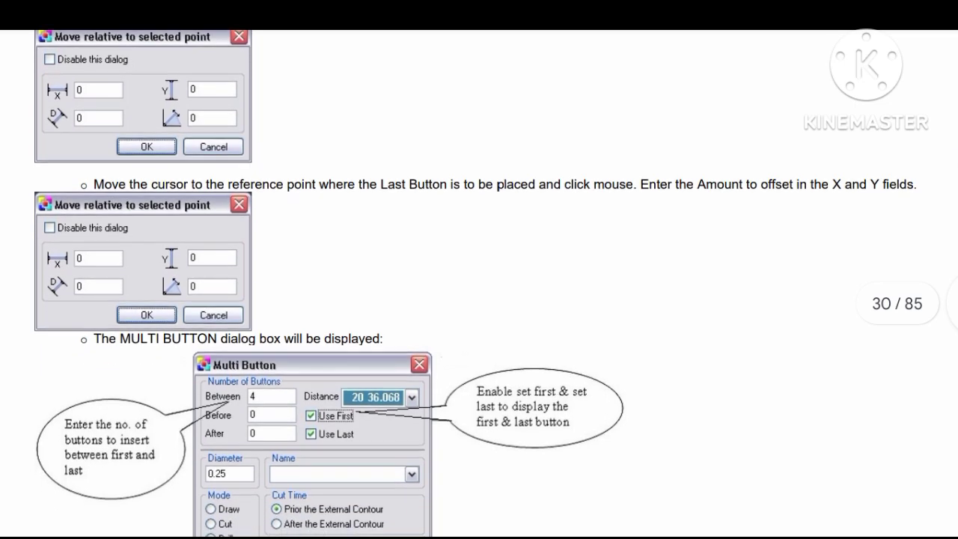
{"action": "scroll", "coordinate": [479, 269], "scroll_direction": "down", "scroll_amount": 1}
{"action": "scroll", "coordinate": [480, 300], "scroll_direction": "down", "scroll_amount": 2}
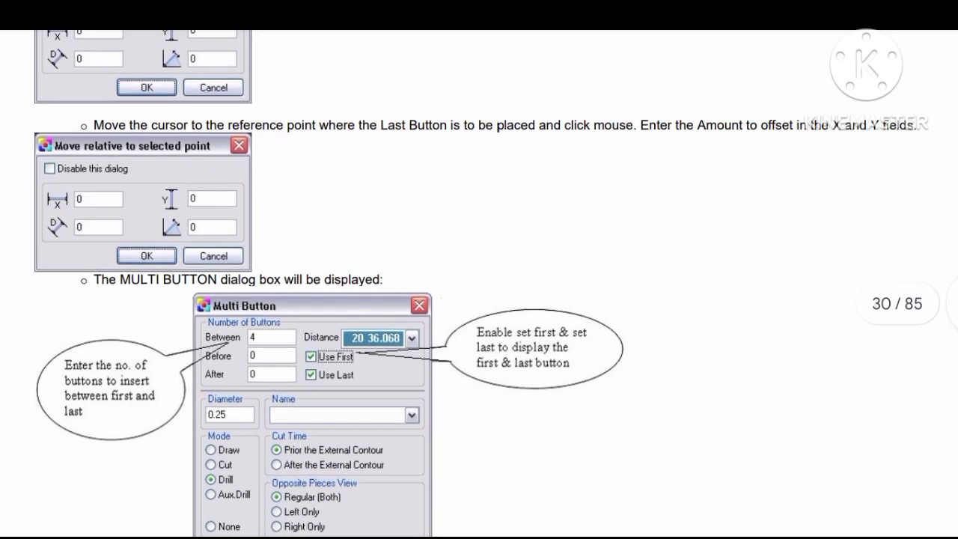
{"action": "scroll", "coordinate": [479, 299], "scroll_direction": "down", "scroll_amount": 3}
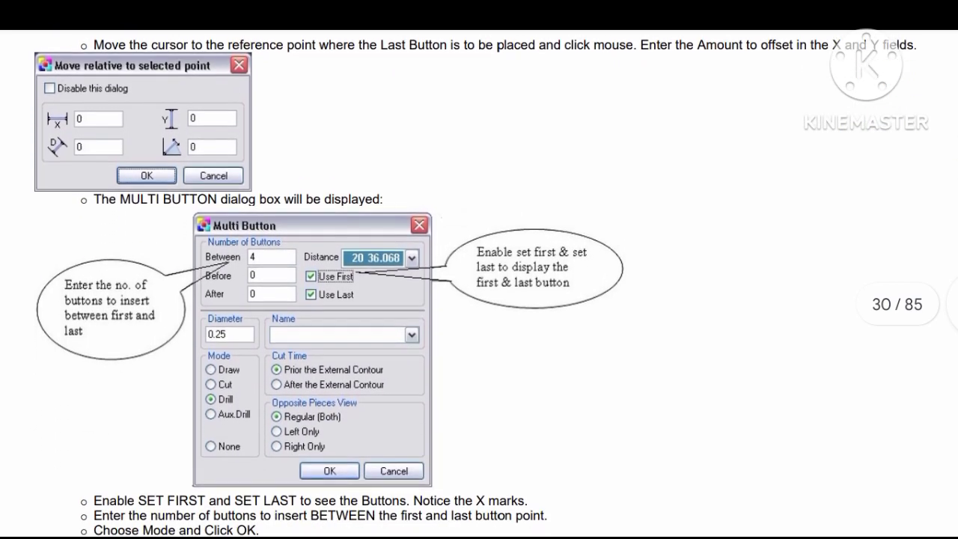
{"action": "scroll", "coordinate": [479, 299], "scroll_direction": "down", "scroll_amount": 4}
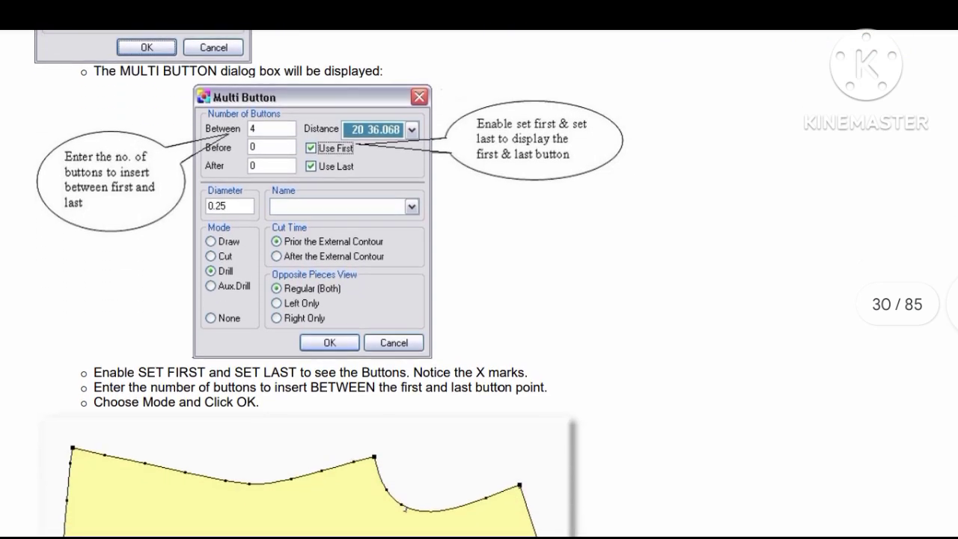
{"action": "scroll", "coordinate": [479, 299], "scroll_direction": "down", "scroll_amount": 3}
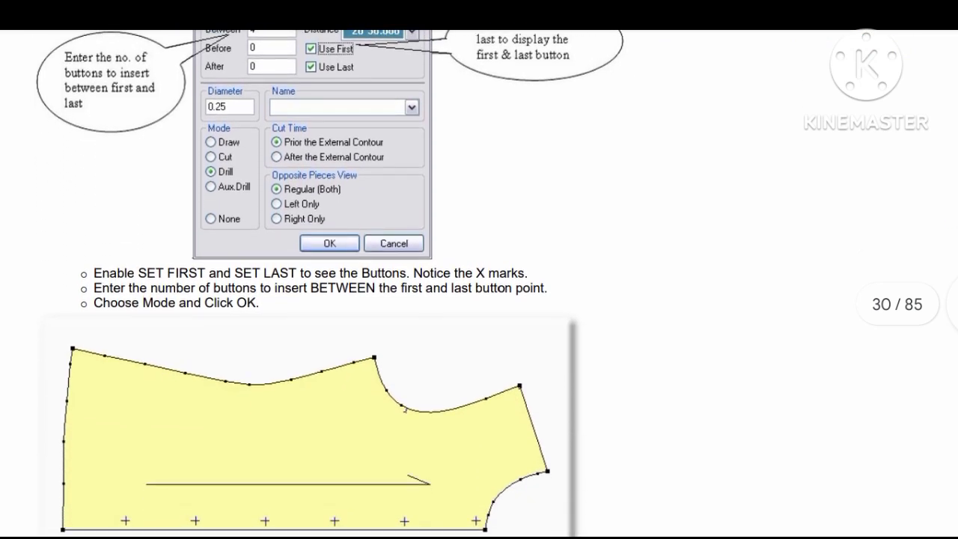